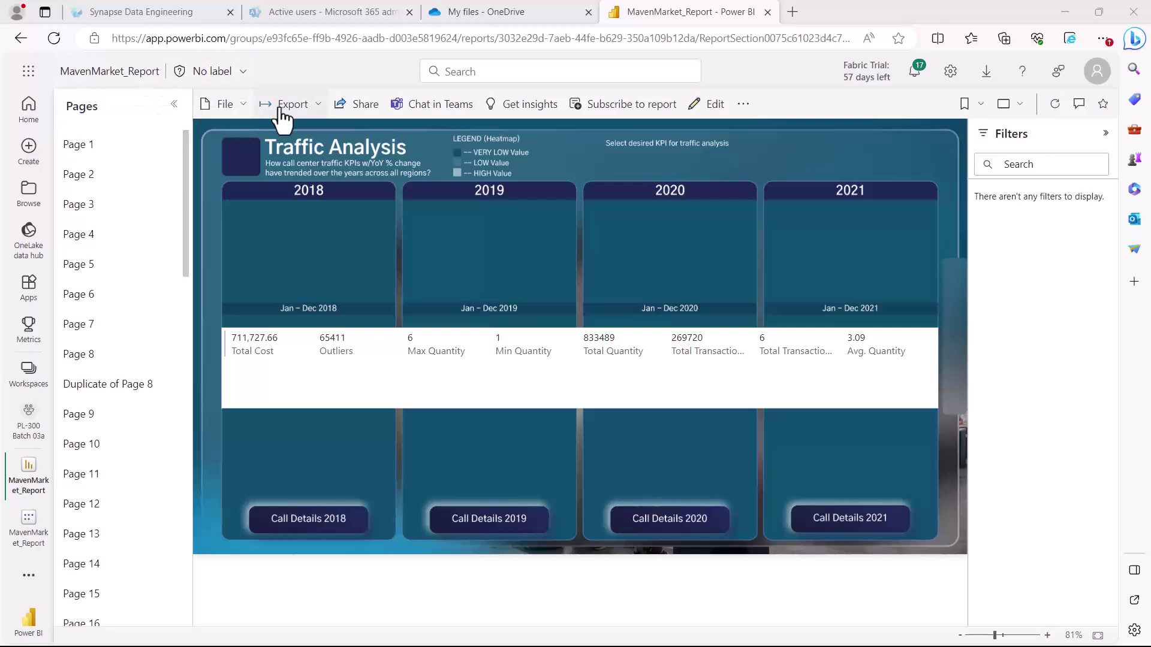
Open permission management for MavenMarket_Report and inspect the Send link options for a new link, closing the dialog without sending.
left_click(246, 113)
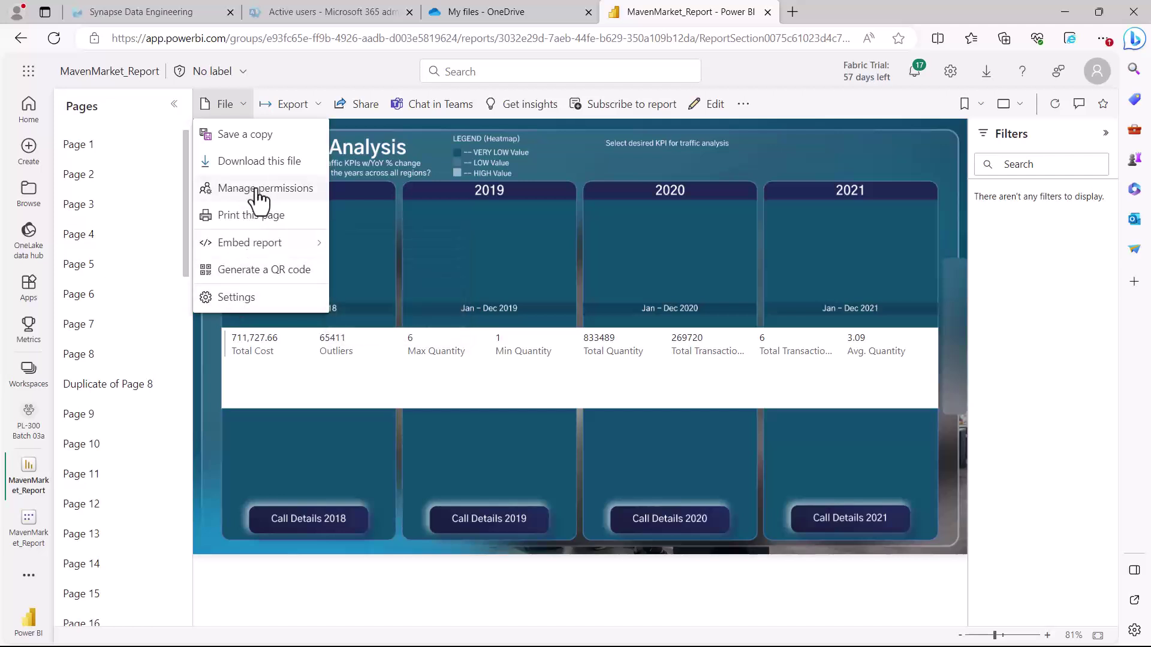
left_click(275, 200)
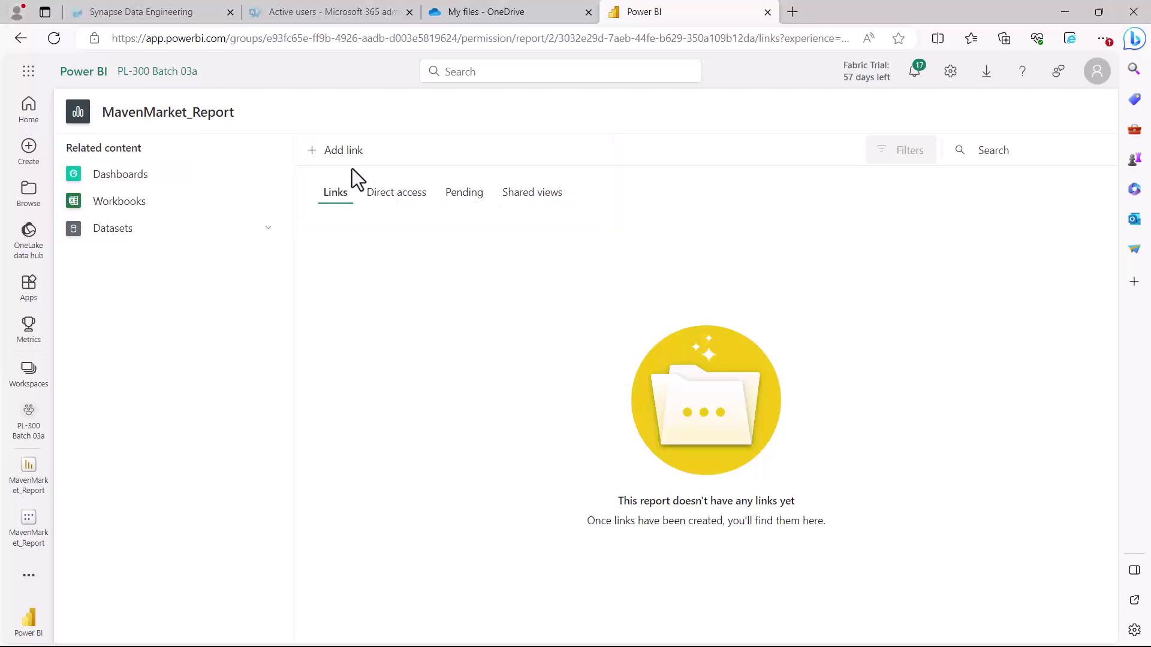
left_click(339, 157)
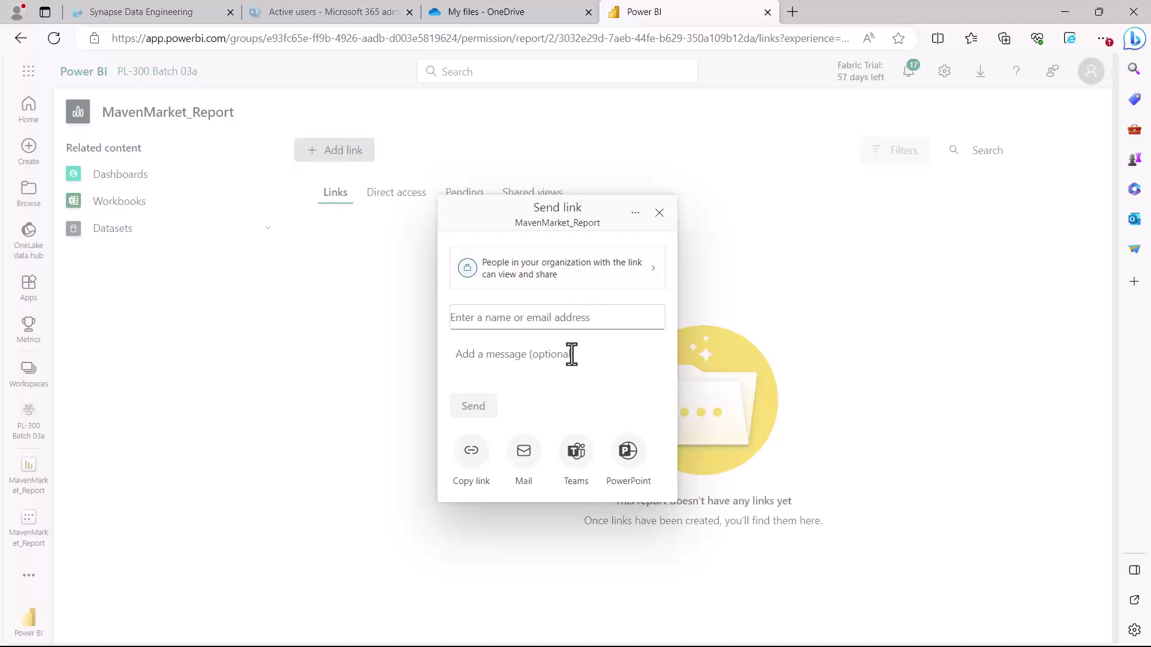
mouse_move(439, 202)
left_mouse_down()
mouse_move(551, 258)
mouse_move(650, 383)
mouse_move(677, 498)
left_mouse_up()
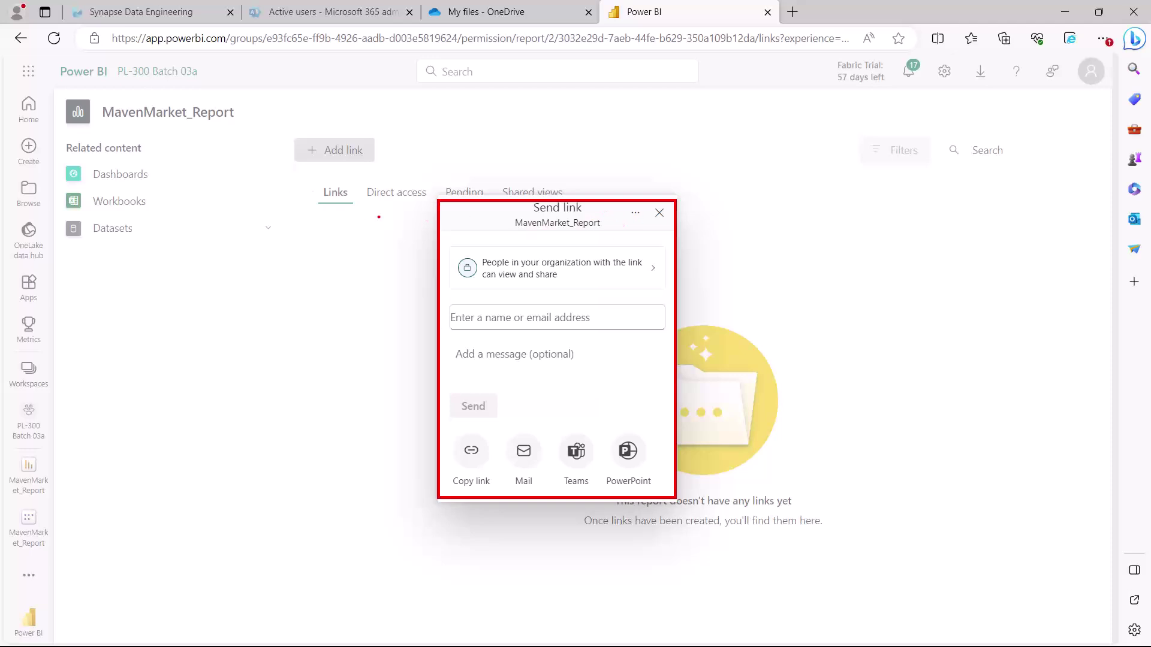
mouse_move(333, 251)
left_mouse_down()
mouse_move(389, 242)
mouse_move(416, 261)
left_mouse_up()
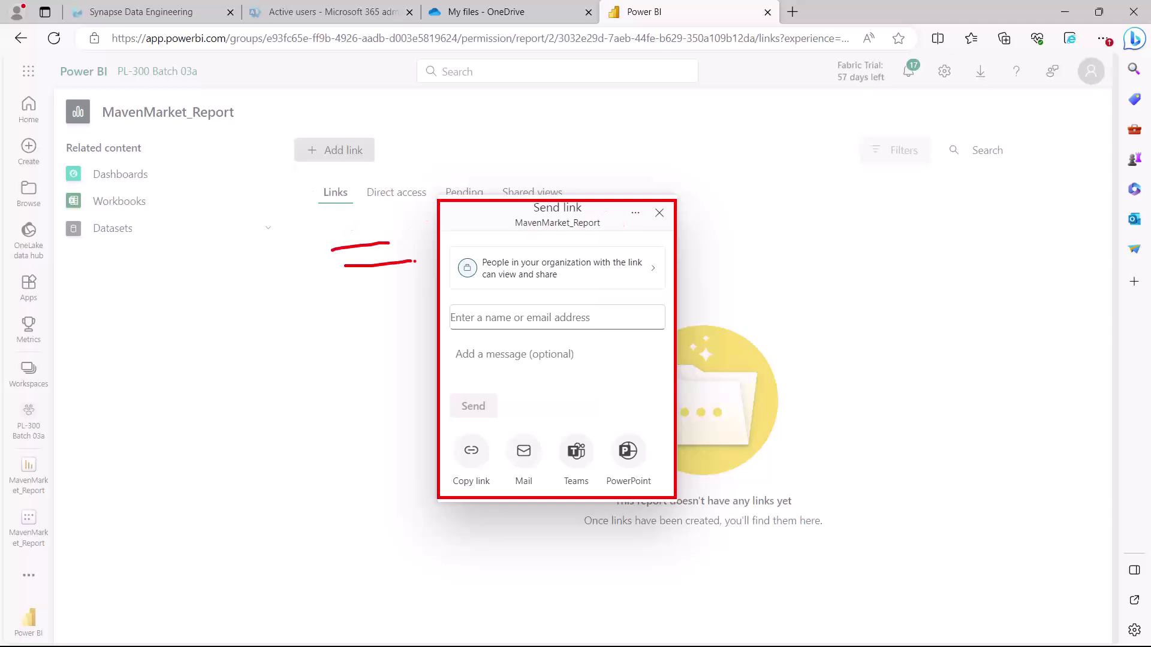
left_click(659, 214)
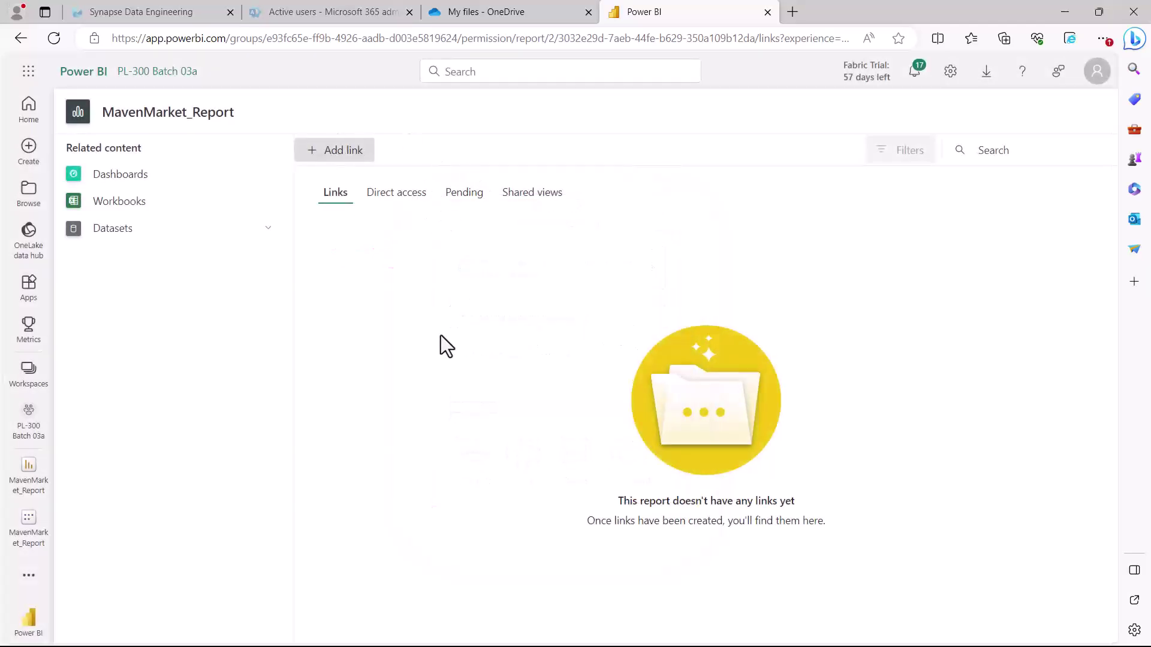
Review the report's direct access, pending requests and shared views, and return to the report page.
left_click(393, 206)
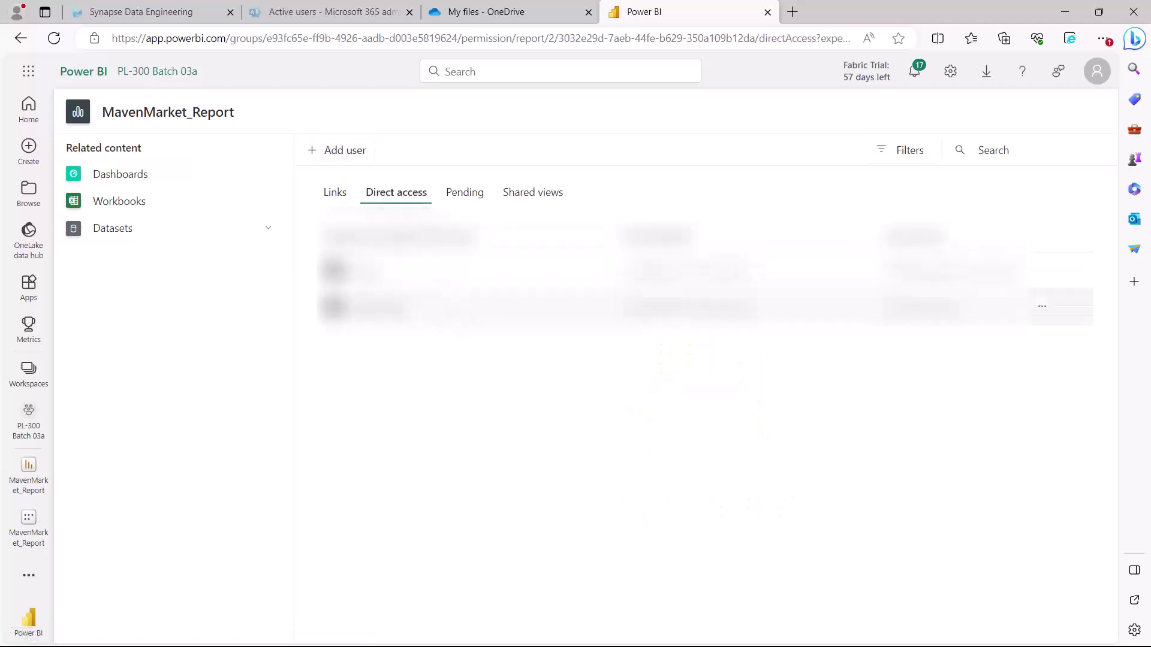
mouse_move(309, 206)
left_mouse_down()
mouse_move(354, 235)
mouse_move(655, 326)
mouse_move(1029, 362)
left_mouse_up()
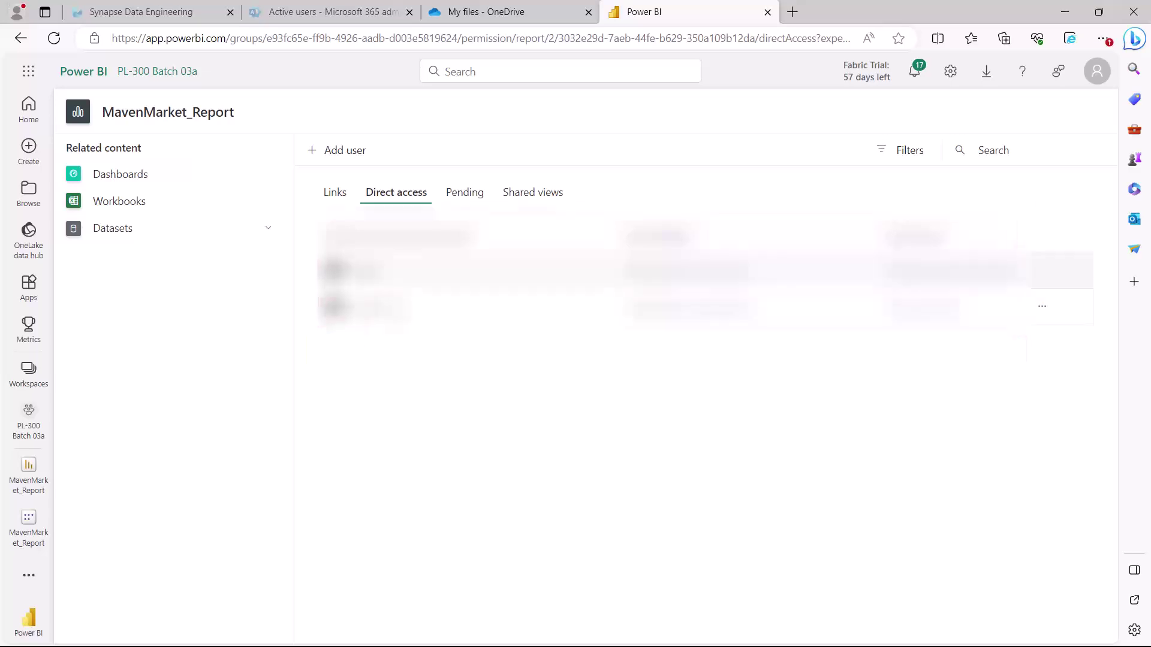
left_click(459, 200)
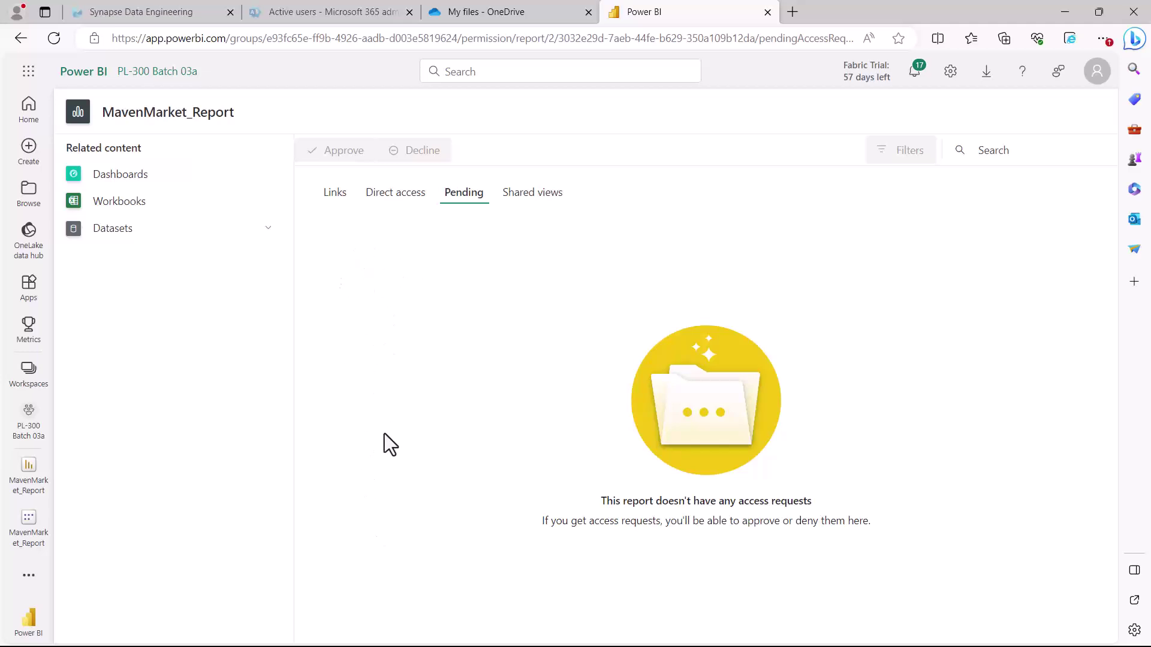
left_click(523, 194)
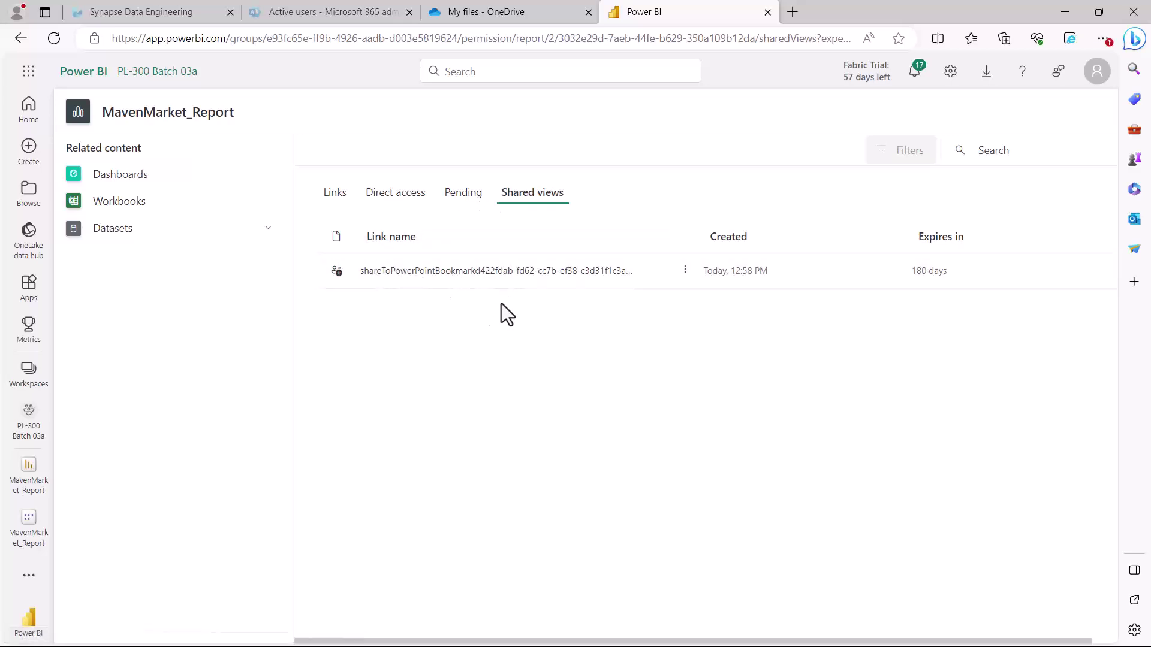
left_click(443, 277)
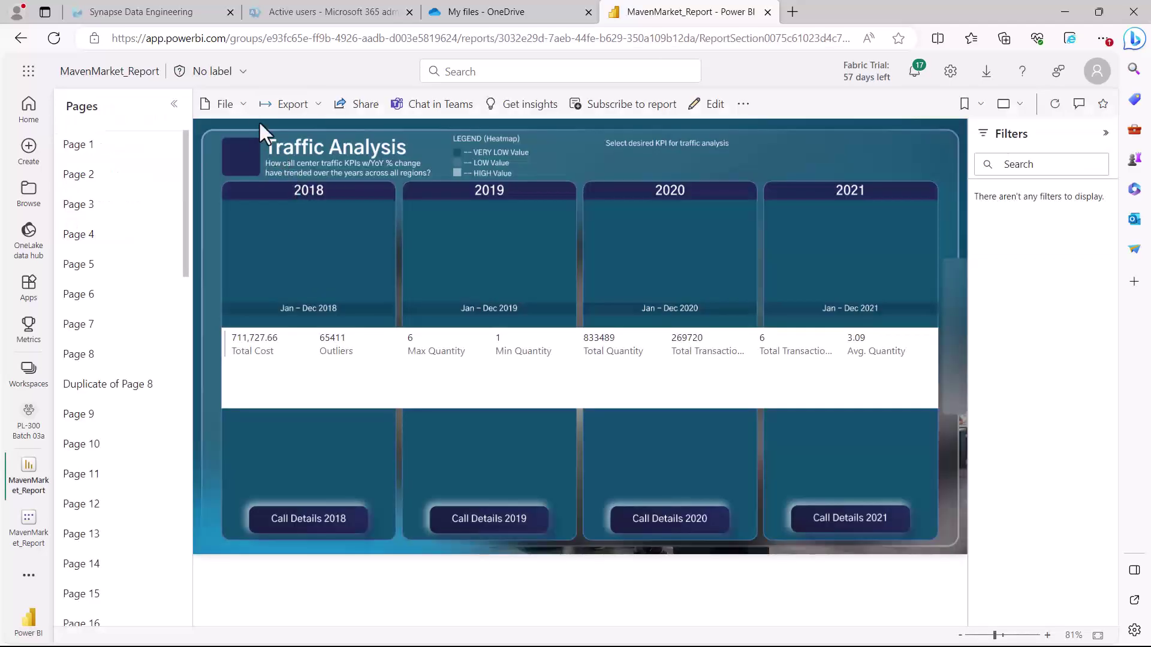
Open the settings of MavenMarket_Report and examine the general details and Endorsement options.
left_click(244, 114)
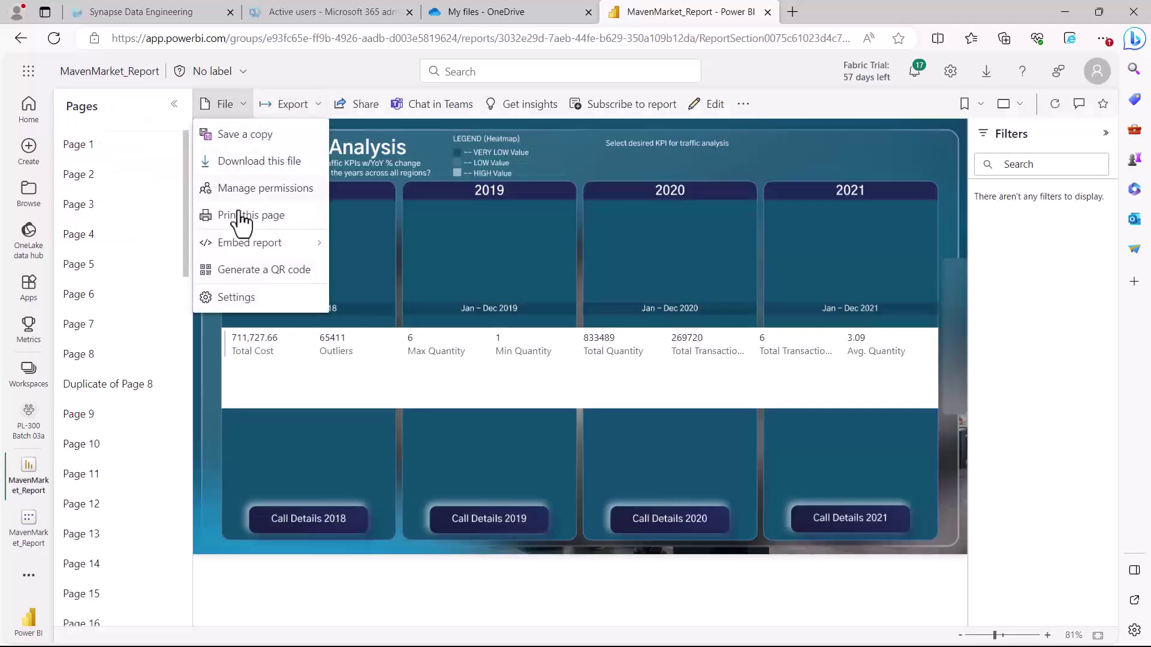
left_click(238, 298)
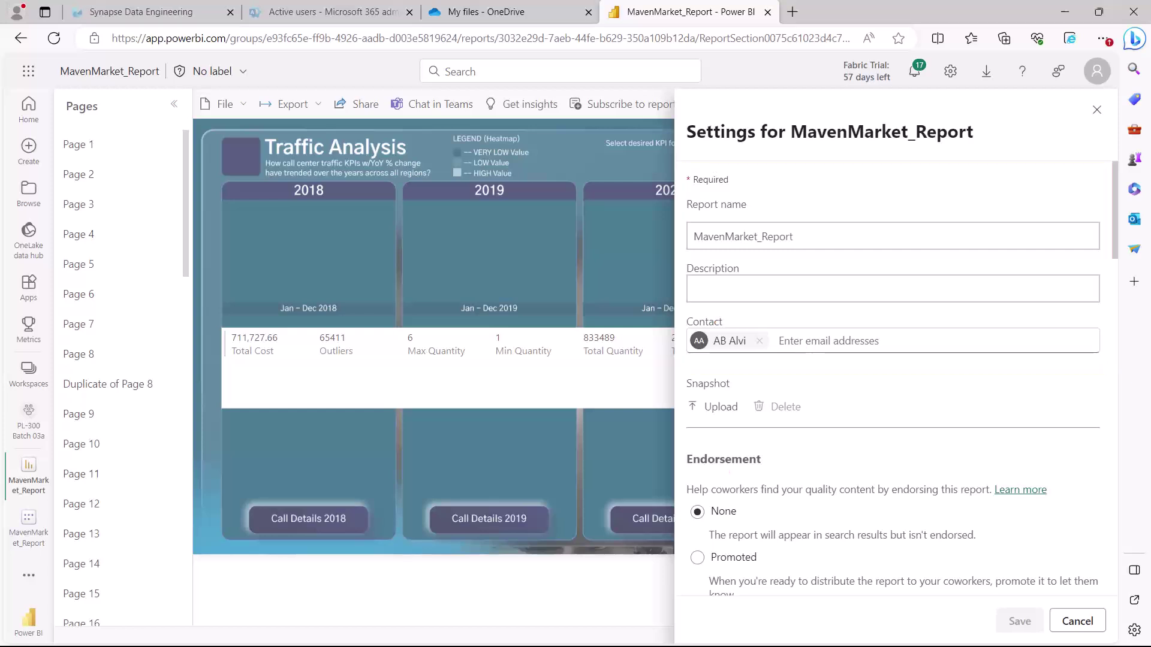
scroll(770, 469, "down", 3)
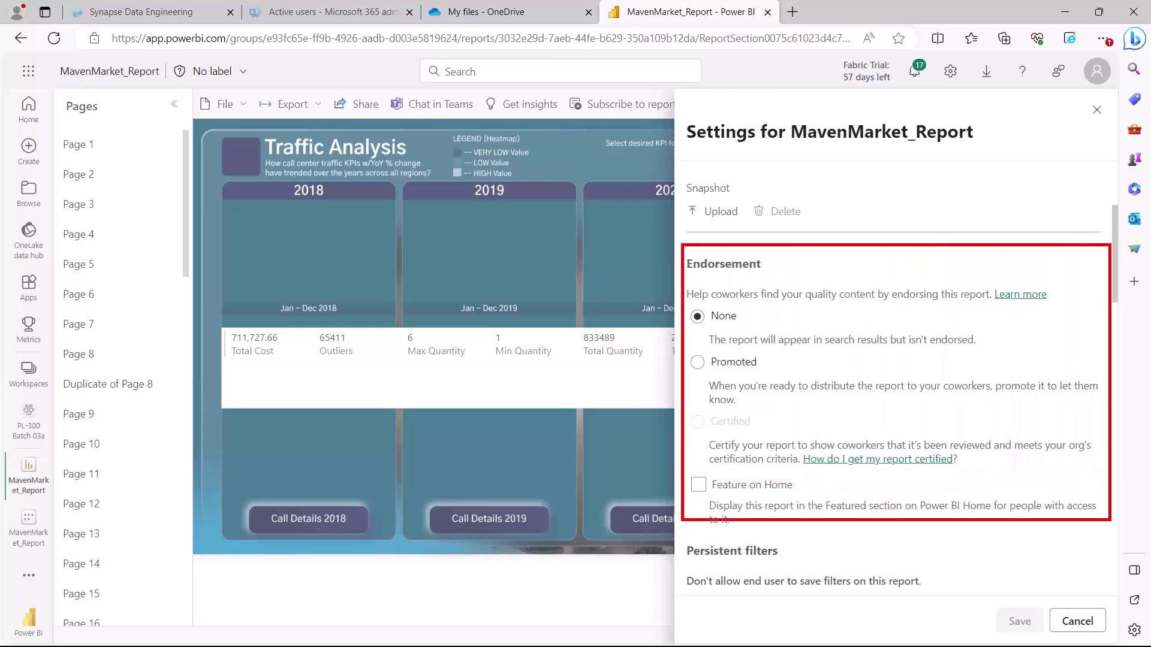
Examine the Persistent filters and Pages pane options in the report settings.
scroll(747, 467, "down", 5)
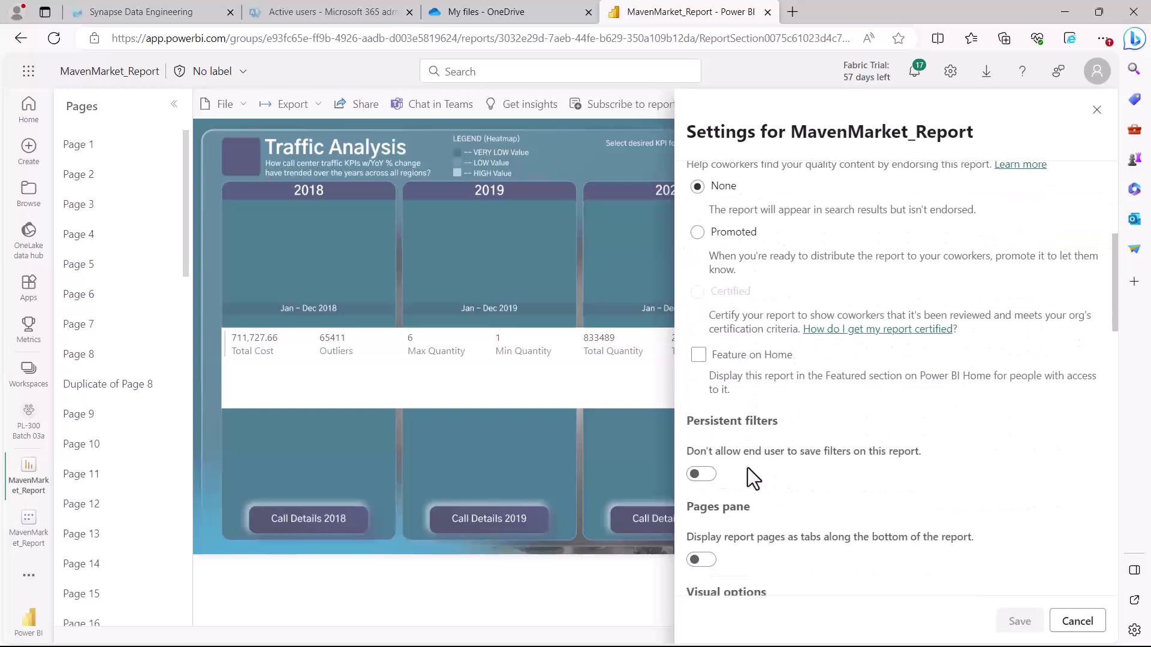
scroll(747, 468, "down", 1)
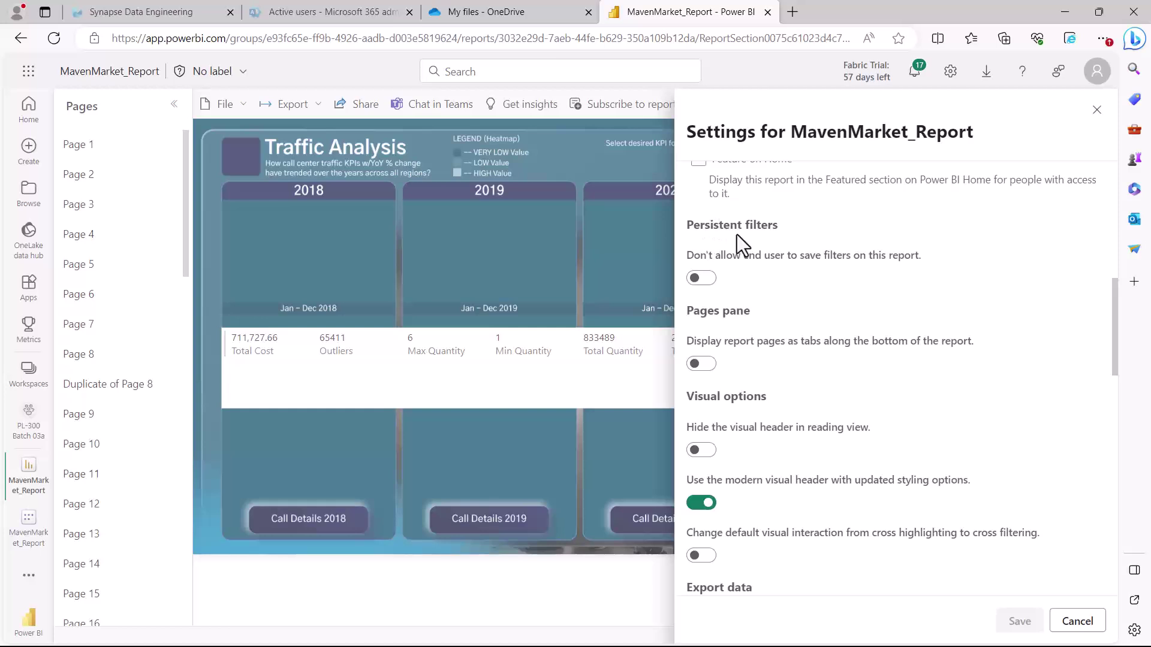
mouse_move(677, 207)
left_mouse_down()
mouse_move(851, 294)
mouse_move(981, 295)
left_mouse_up()
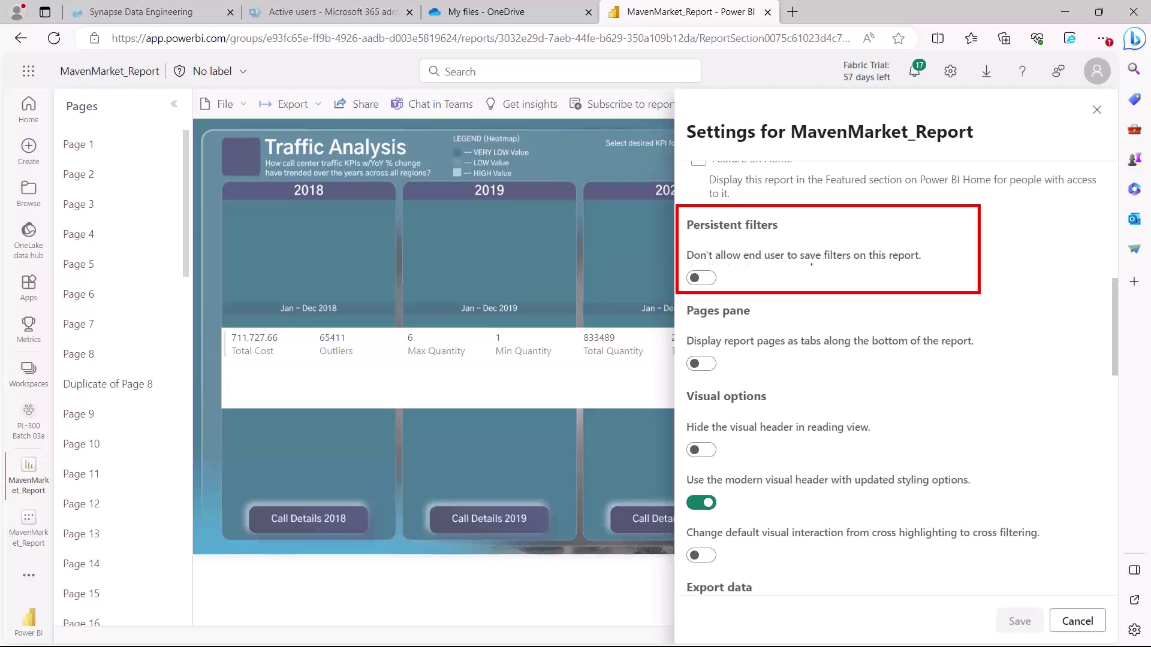
left_click_drag(813, 264, 915, 264)
left_click_drag(691, 234, 783, 236)
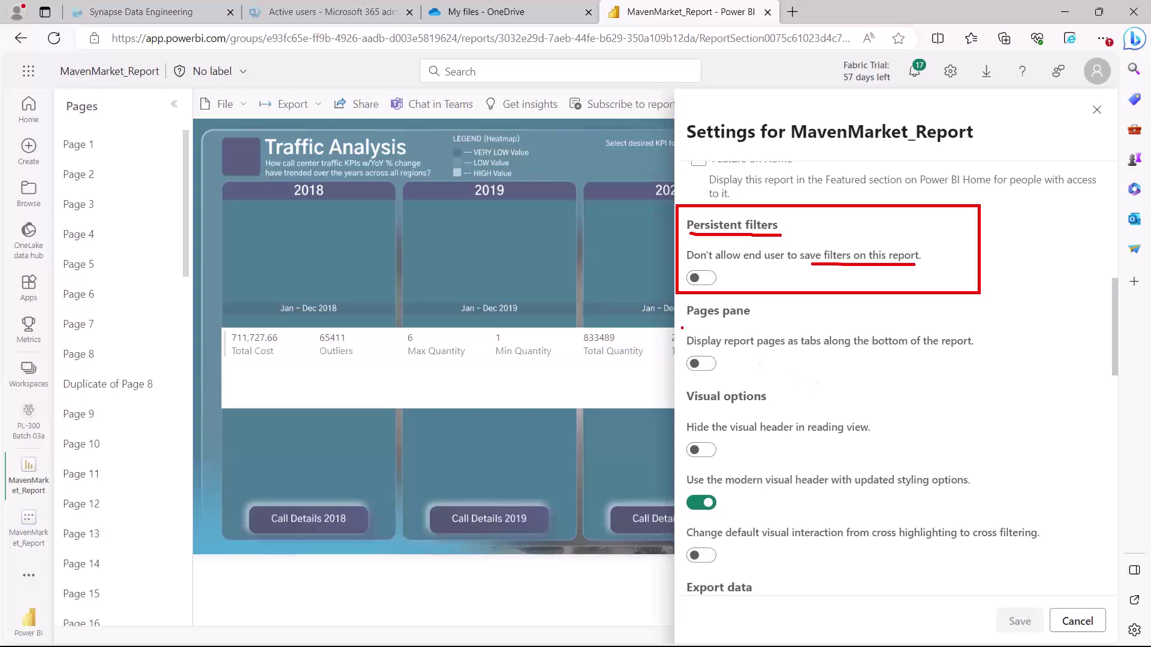
mouse_move(678, 298)
left_mouse_down()
mouse_move(727, 367)
mouse_move(985, 389)
left_mouse_up()
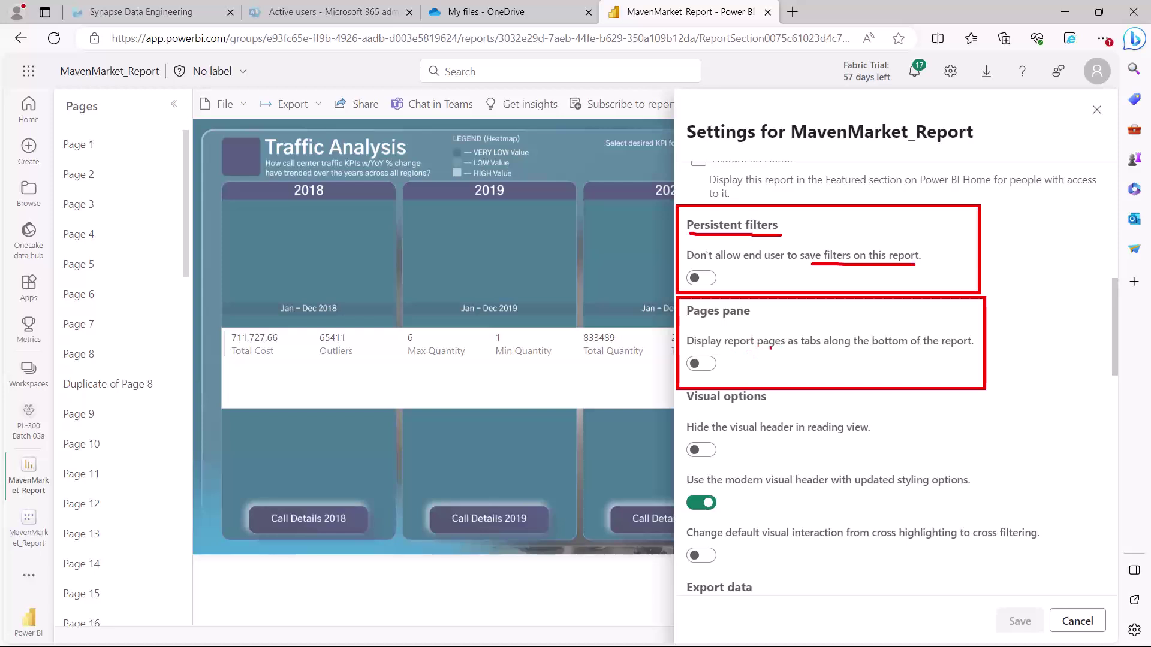
left_click_drag(792, 353, 957, 354)
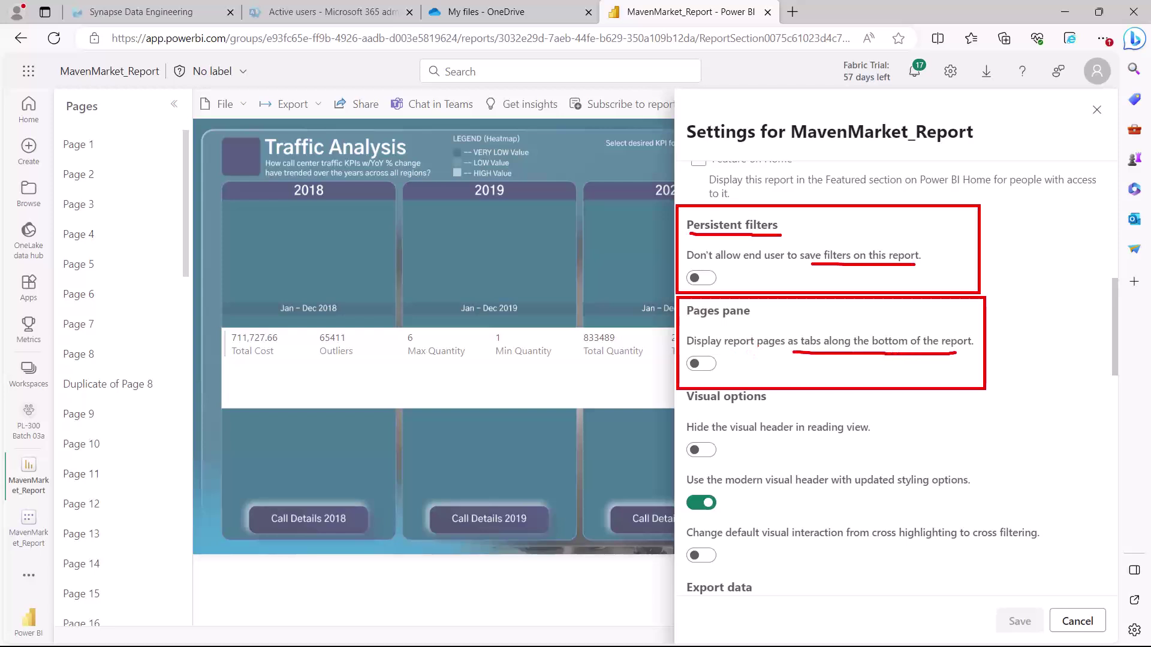
key("Escape")
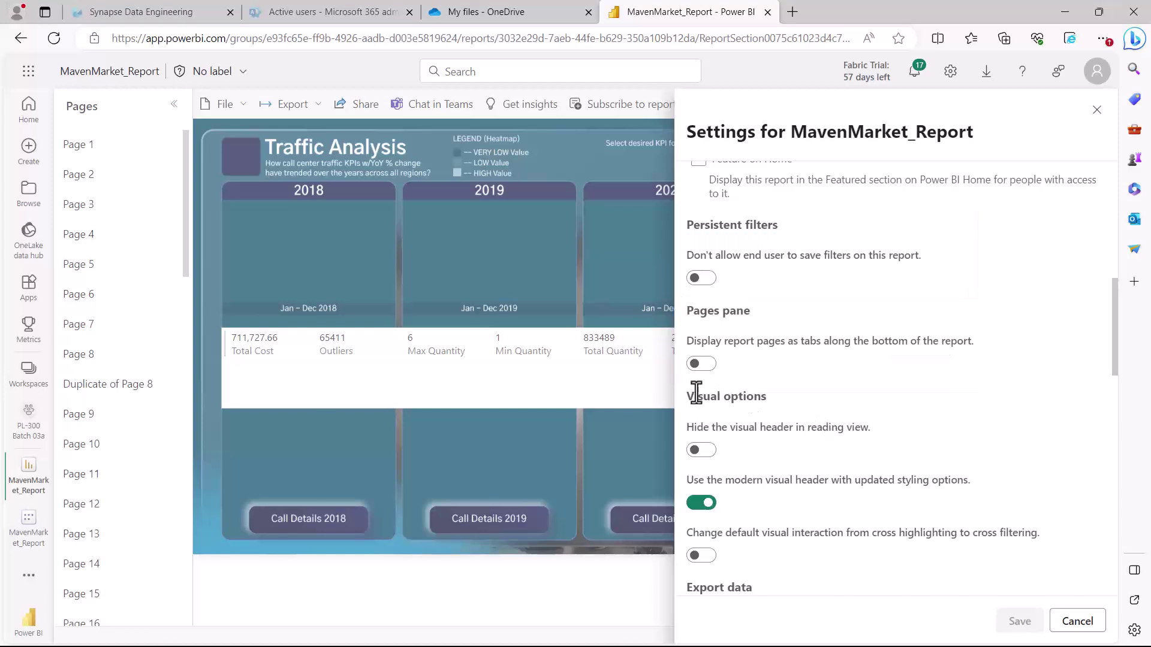
Examine the Visual options covering the reading view header, modern visual header and default cross-filtering interaction.
mouse_move(678, 377)
left_mouse_down()
mouse_move(744, 478)
mouse_move(891, 567)
mouse_move(1053, 566)
left_mouse_up()
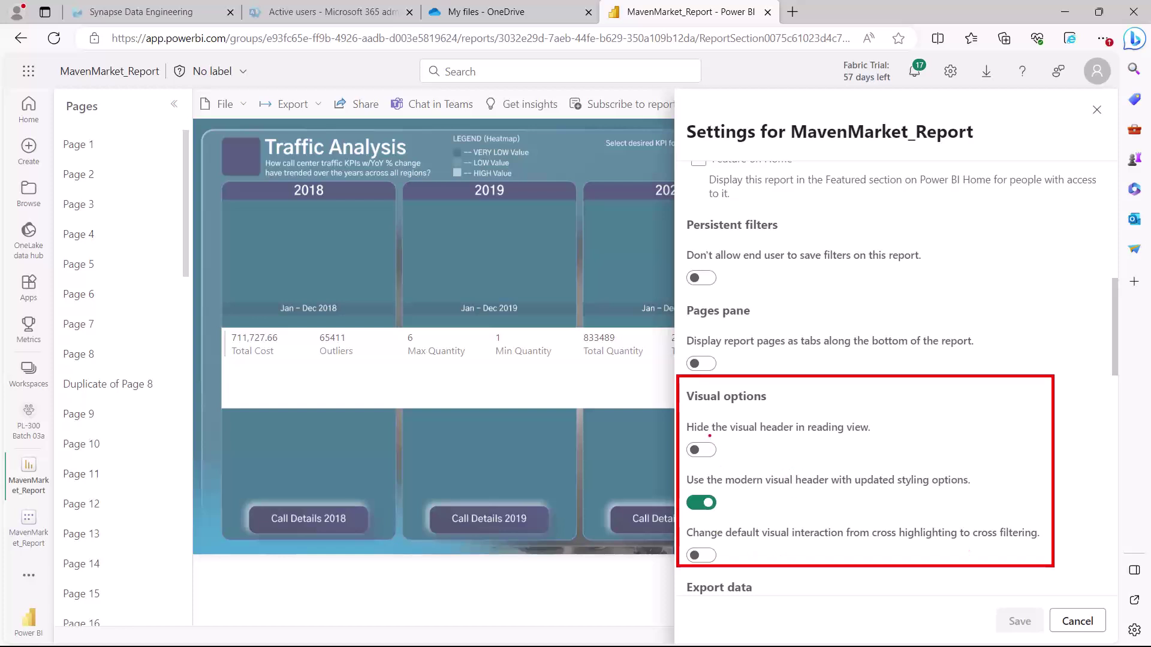
left_click_drag(740, 442, 850, 438)
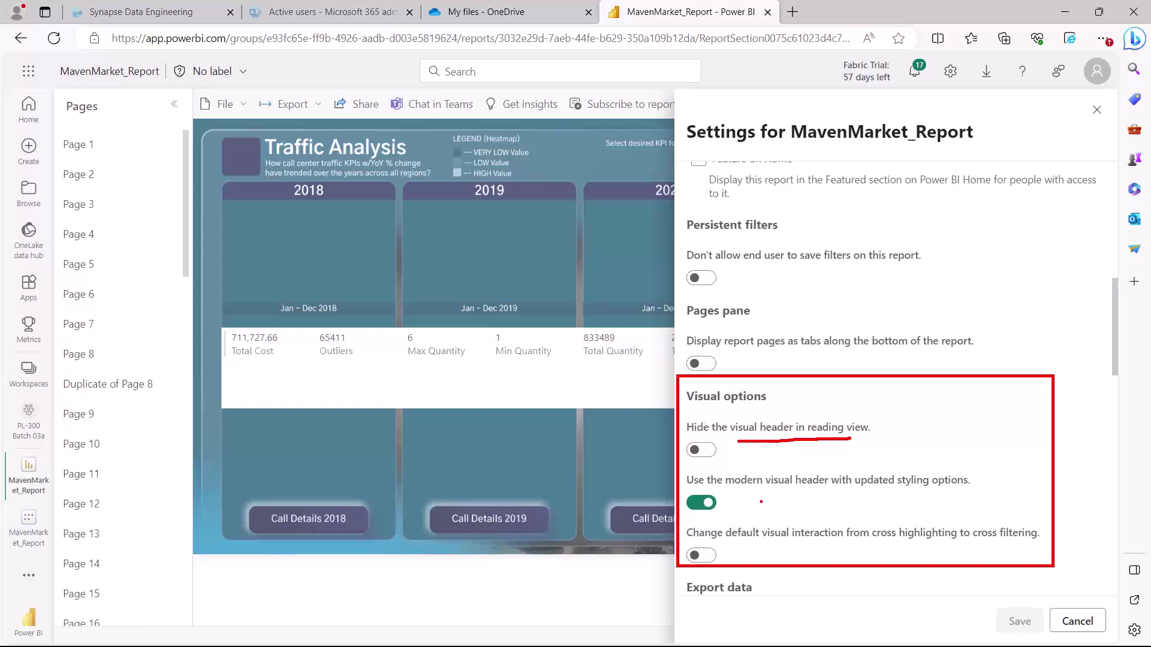
left_click_drag(738, 490, 979, 488)
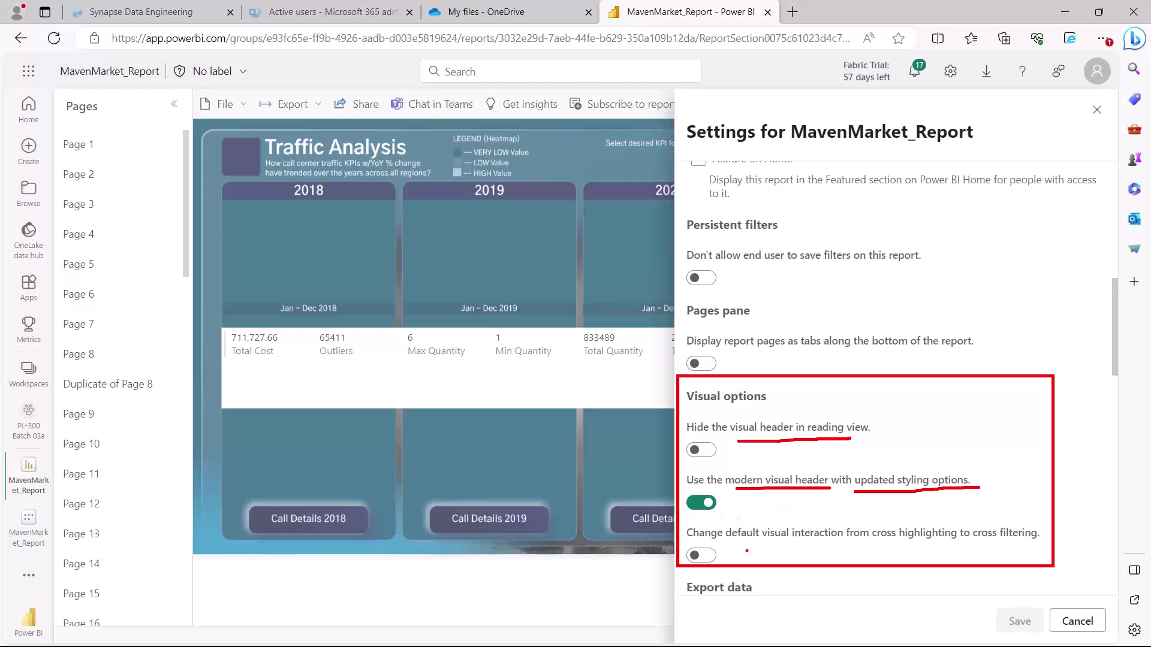
left_click_drag(747, 548, 1037, 545)
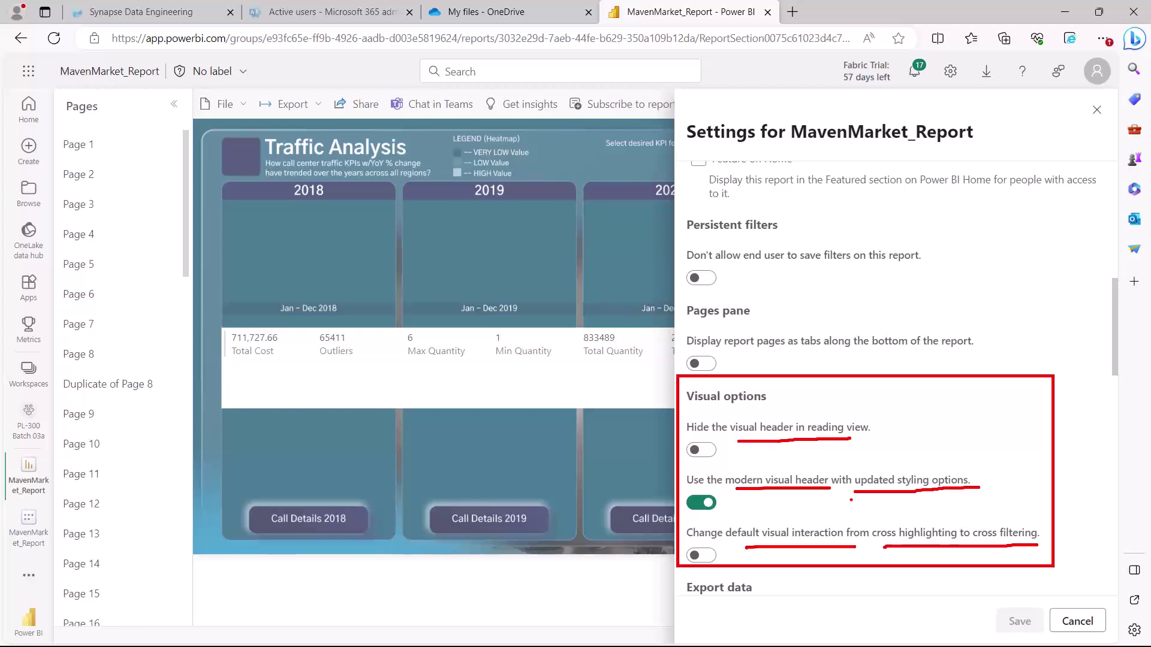
key("Escape")
Examine the Export data setting and its available choices for end users, leaving the selection as it is.
scroll(772, 458, "down", 3)
scroll(773, 462, "down", 2)
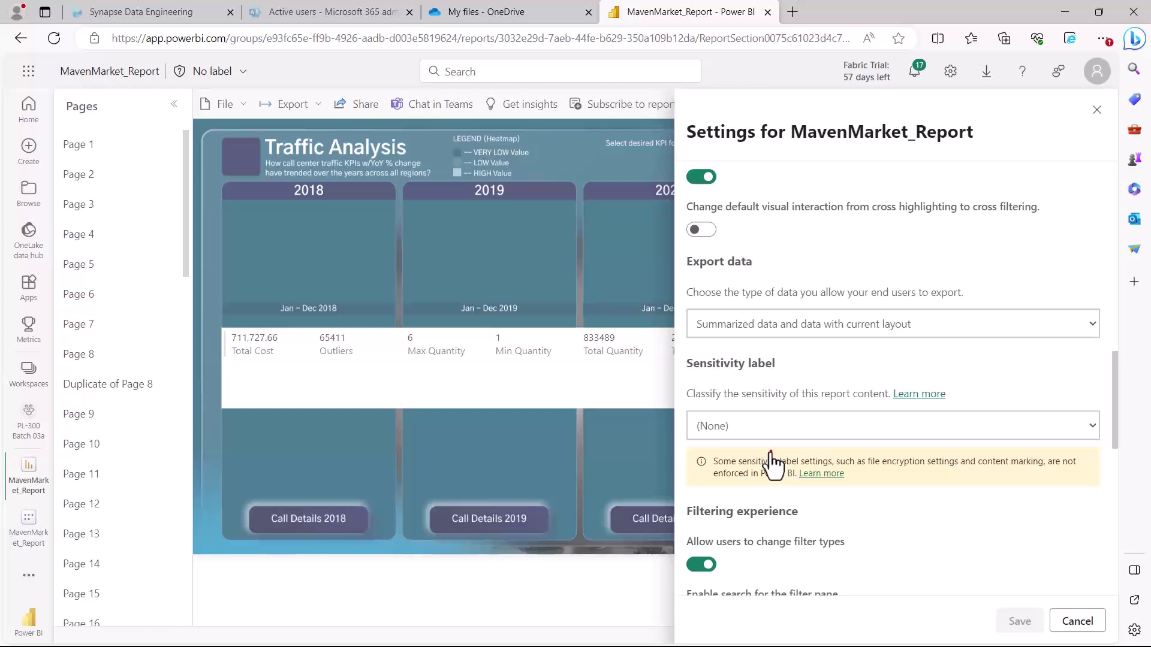
mouse_move(682, 246)
left_mouse_down()
mouse_move(818, 356)
mouse_move(1096, 357)
left_mouse_up()
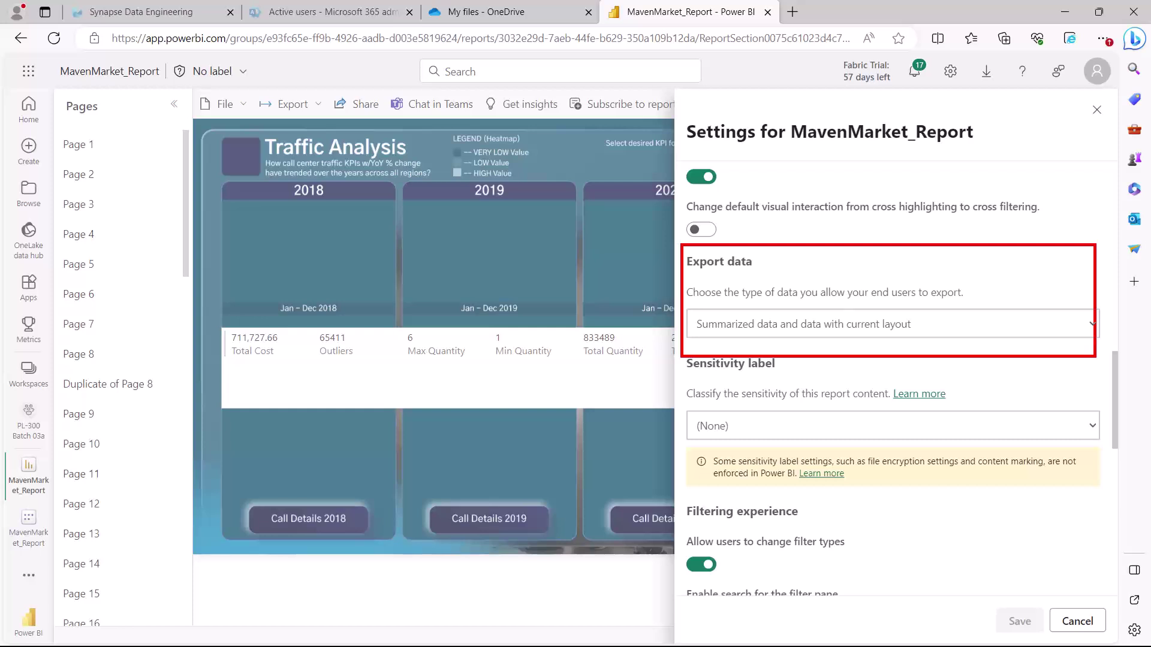
left_click_drag(760, 307, 966, 302)
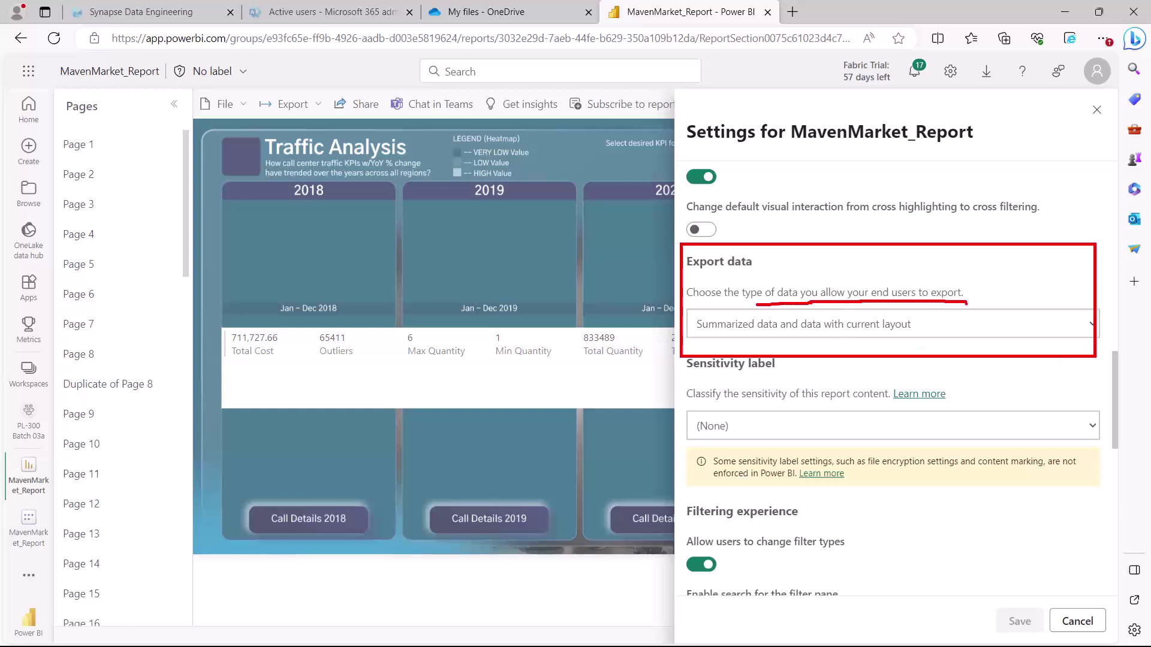
key("Escape")
left_click(1089, 327)
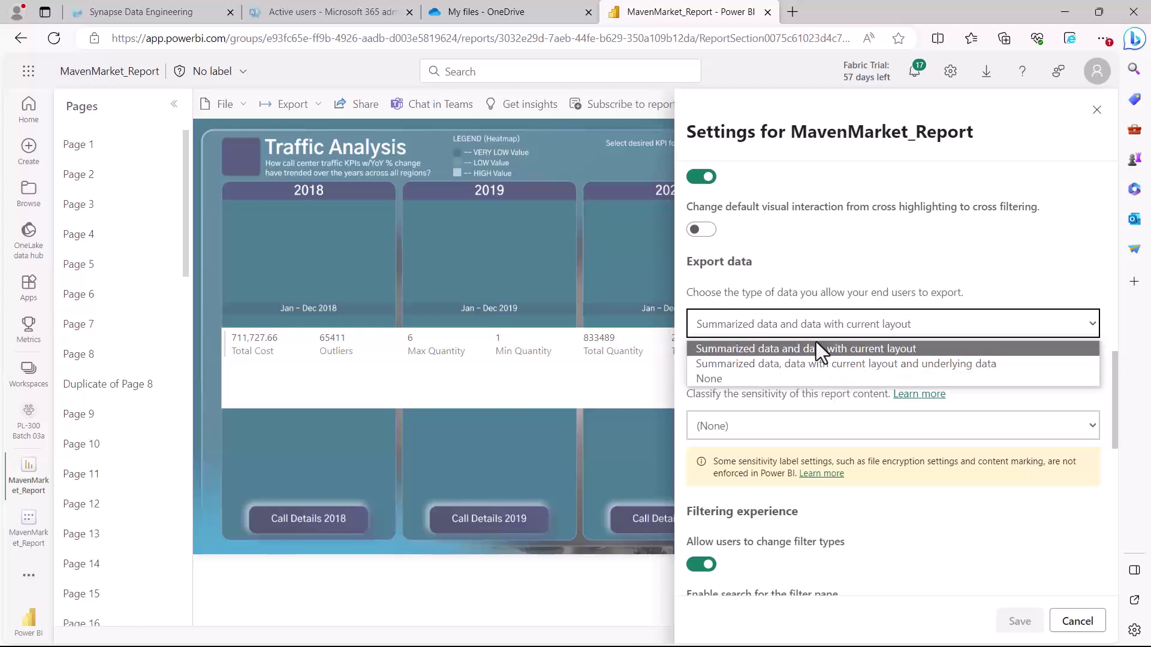
left_click(808, 275)
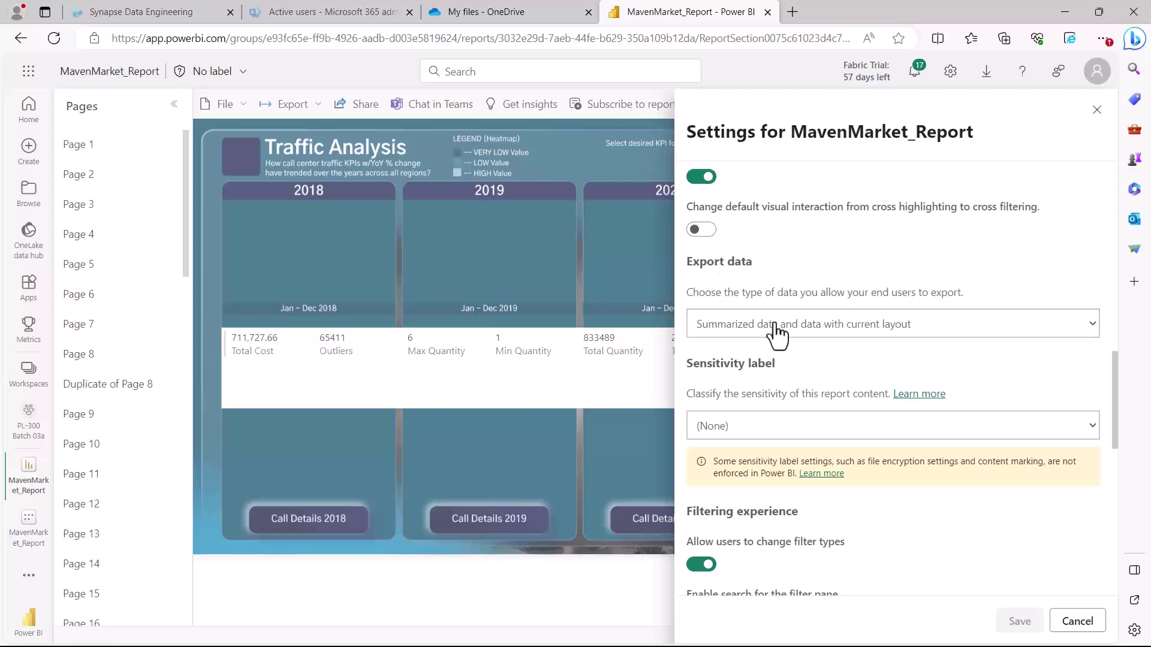
left_click(835, 334)
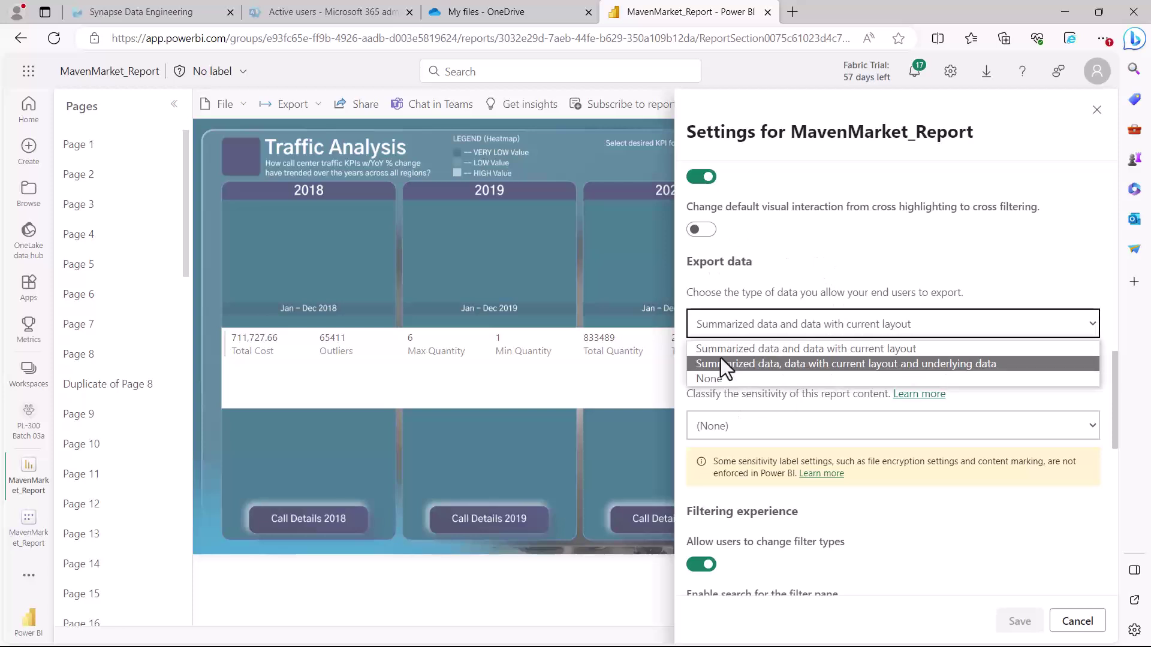
left_click(779, 280)
Examine the Cross-report drill through option further down in the report settings.
scroll(799, 381, "down", 3)
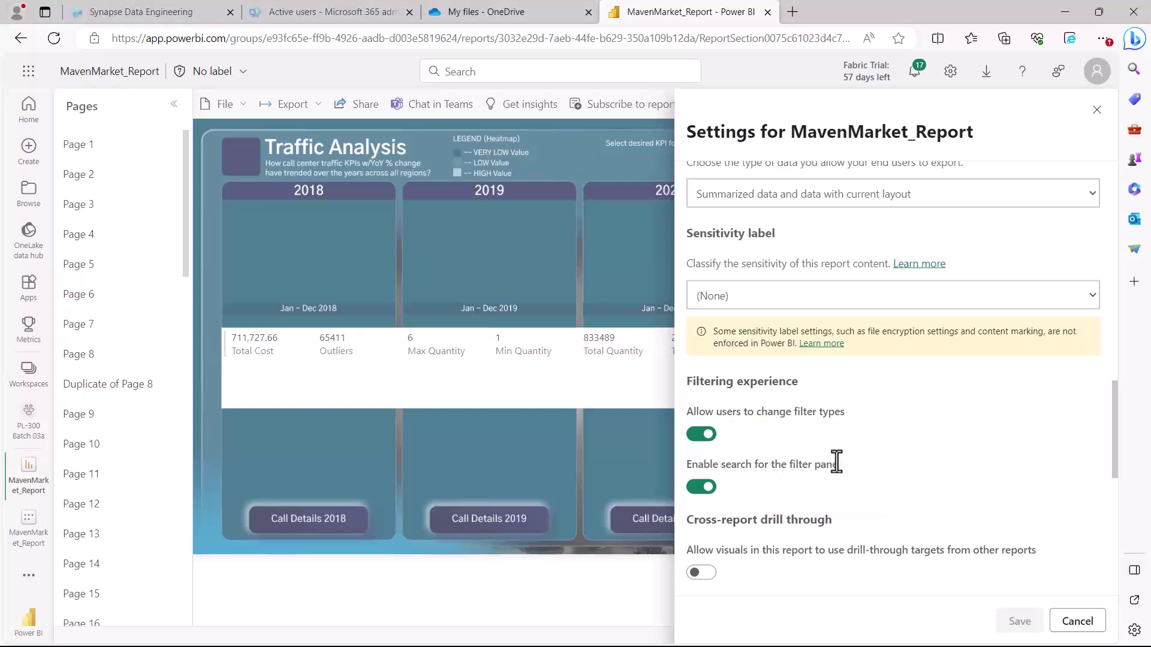
scroll(836, 462, "down", 3)
scroll(837, 461, "down", 3)
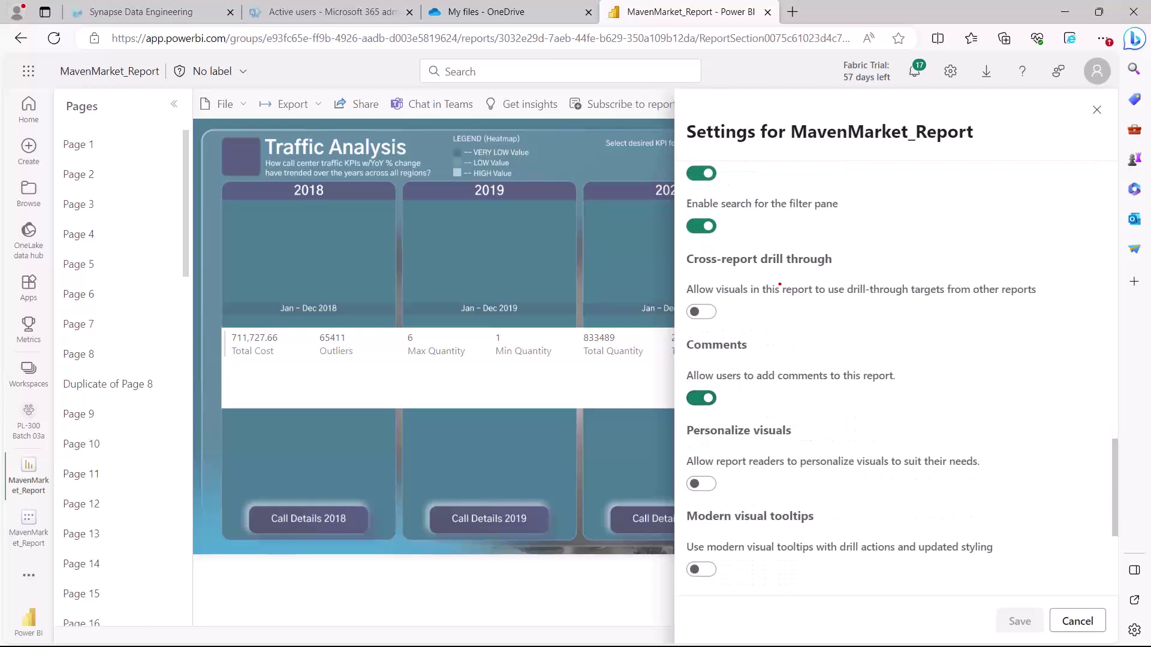
mouse_move(675, 240)
left_mouse_down()
mouse_move(803, 326)
mouse_move(1067, 334)
left_mouse_up()
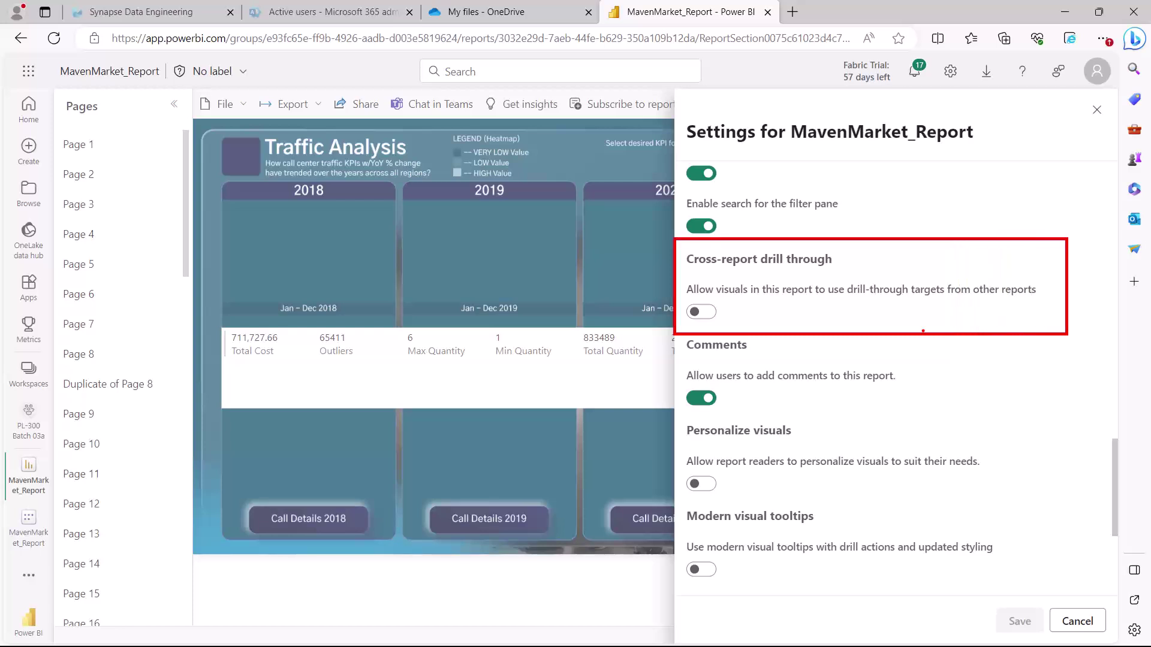
left_click_drag(778, 306, 947, 304)
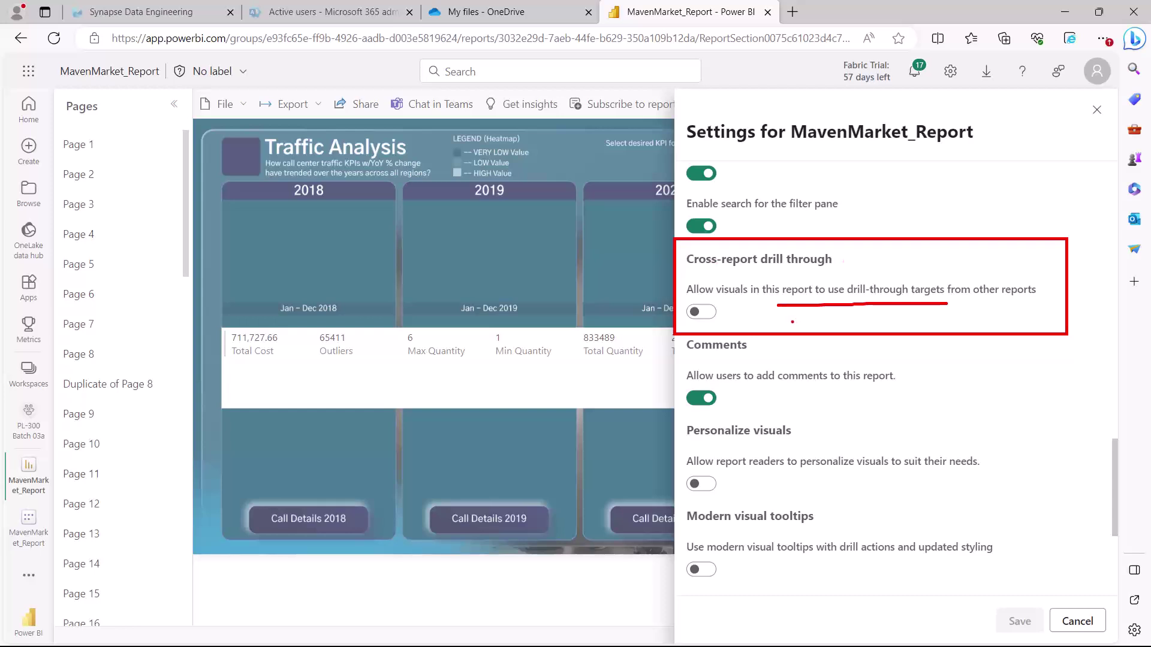
Examine the Cross-report drill through, Comments and Personalize visuals options in the report settings.
left_click_drag(690, 270, 769, 274)
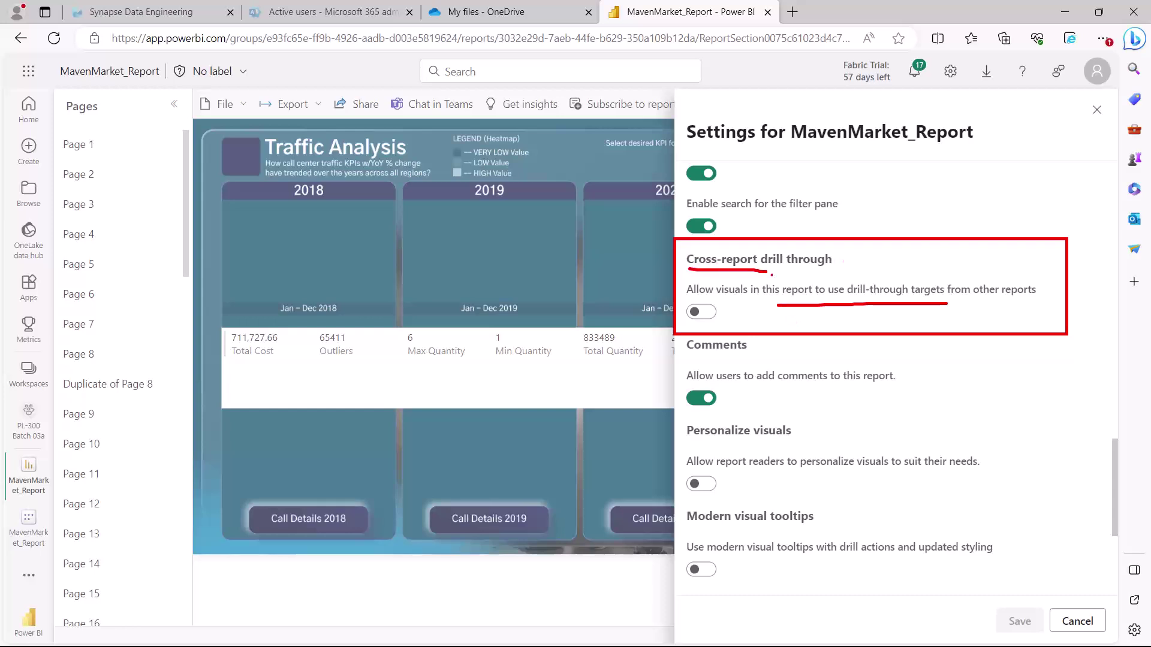
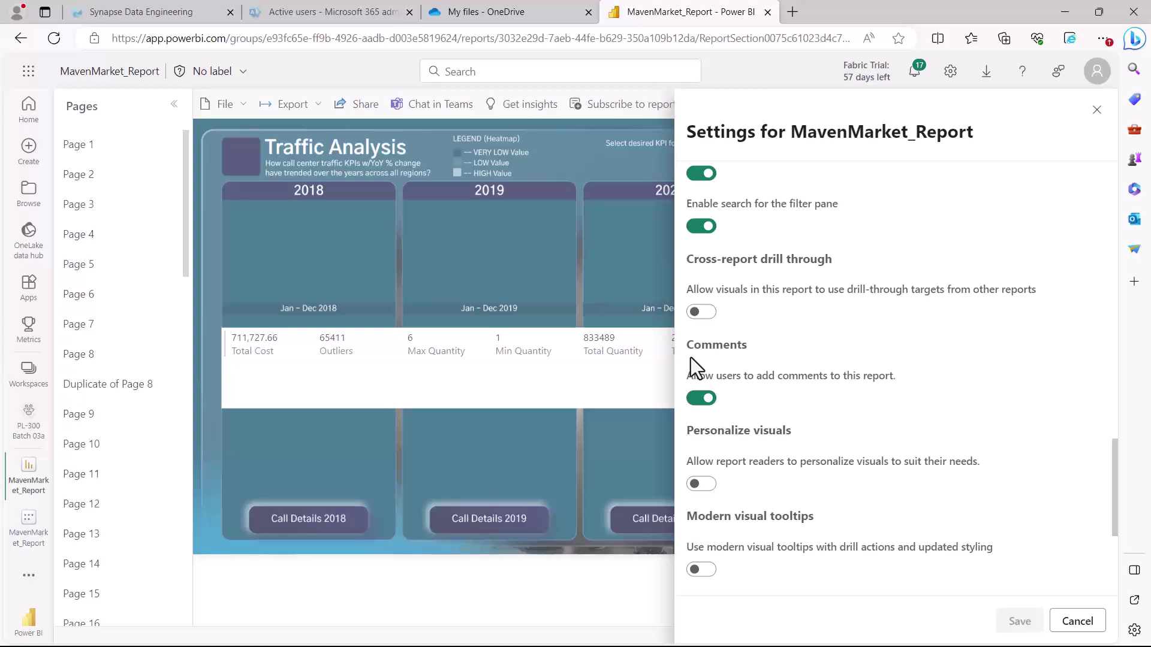
left_click_drag(679, 335, 958, 421)
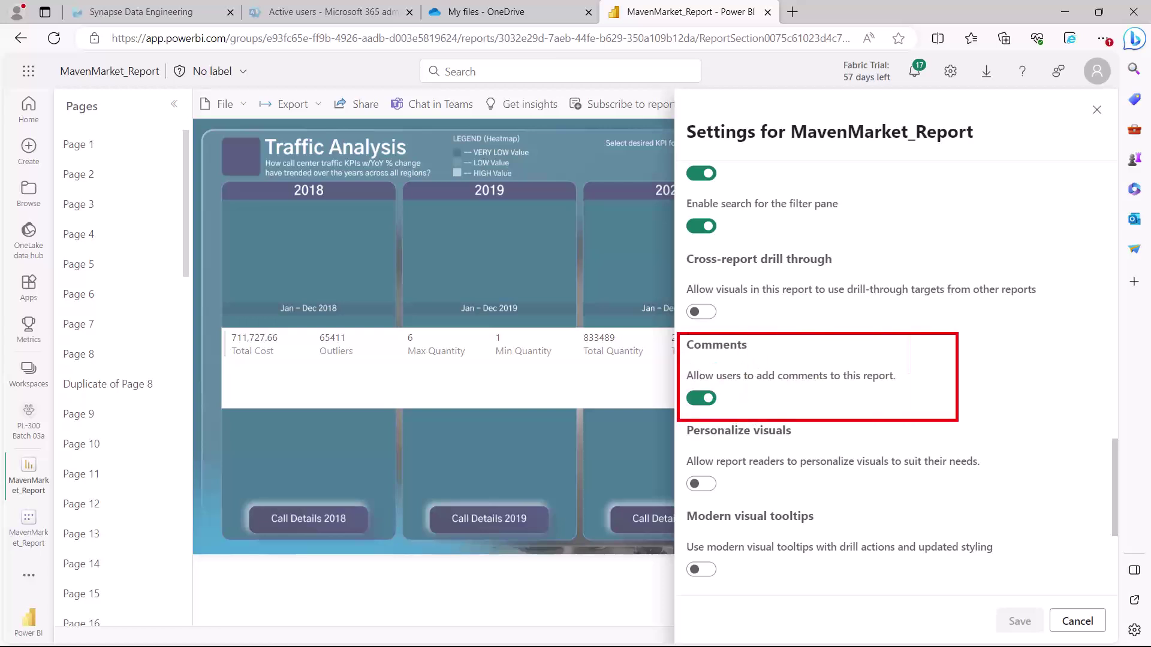
key("Escape")
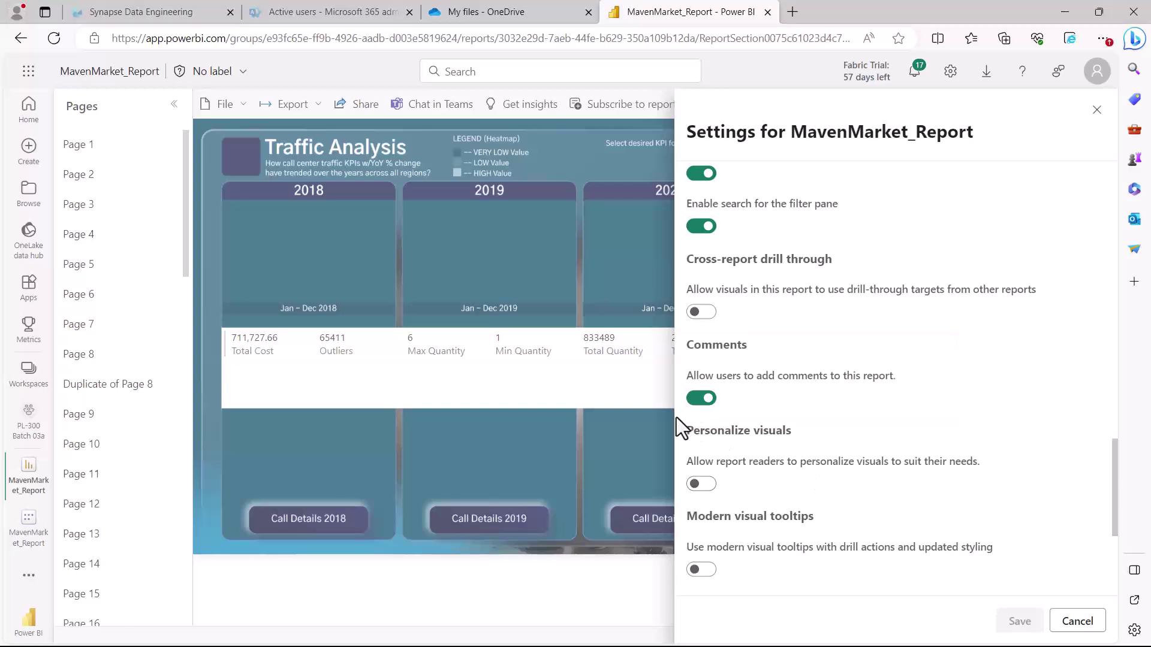
key("ctrl+2")
mouse_move(680, 414)
left_mouse_down()
mouse_move(929, 500)
mouse_move(1006, 499)
left_mouse_up()
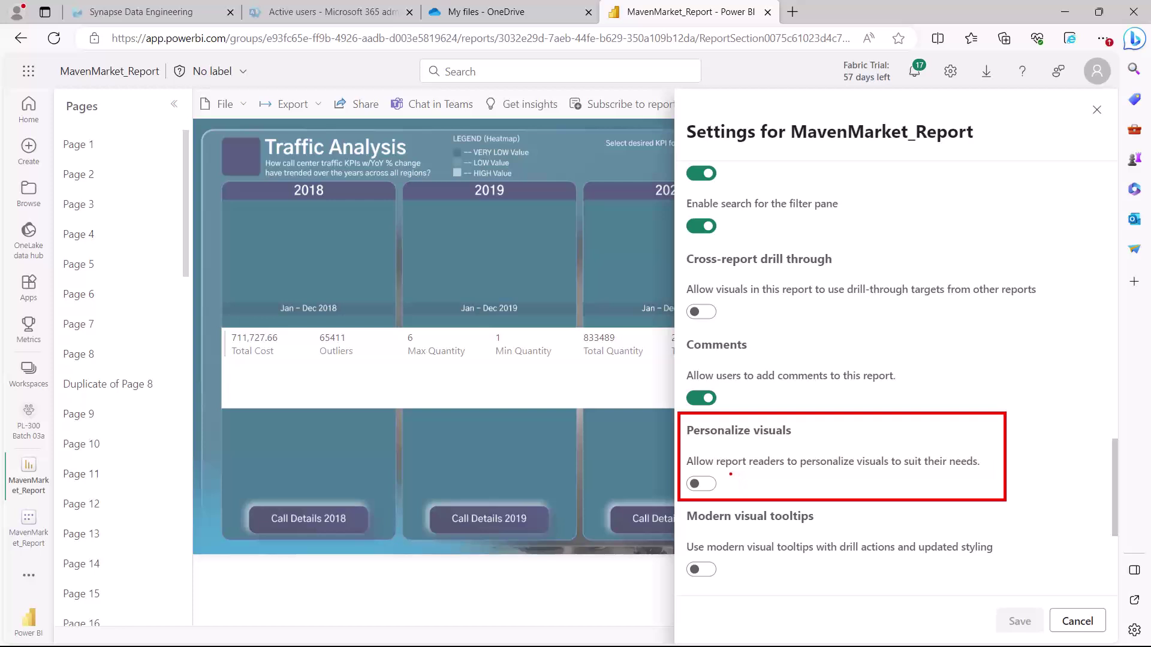
left_click_drag(778, 471, 899, 471)
key("Escape")
Examine the Modern visual tooltips and Tooltips auto-scale (preview) options in the report settings.
scroll(811, 454, "down", 3)
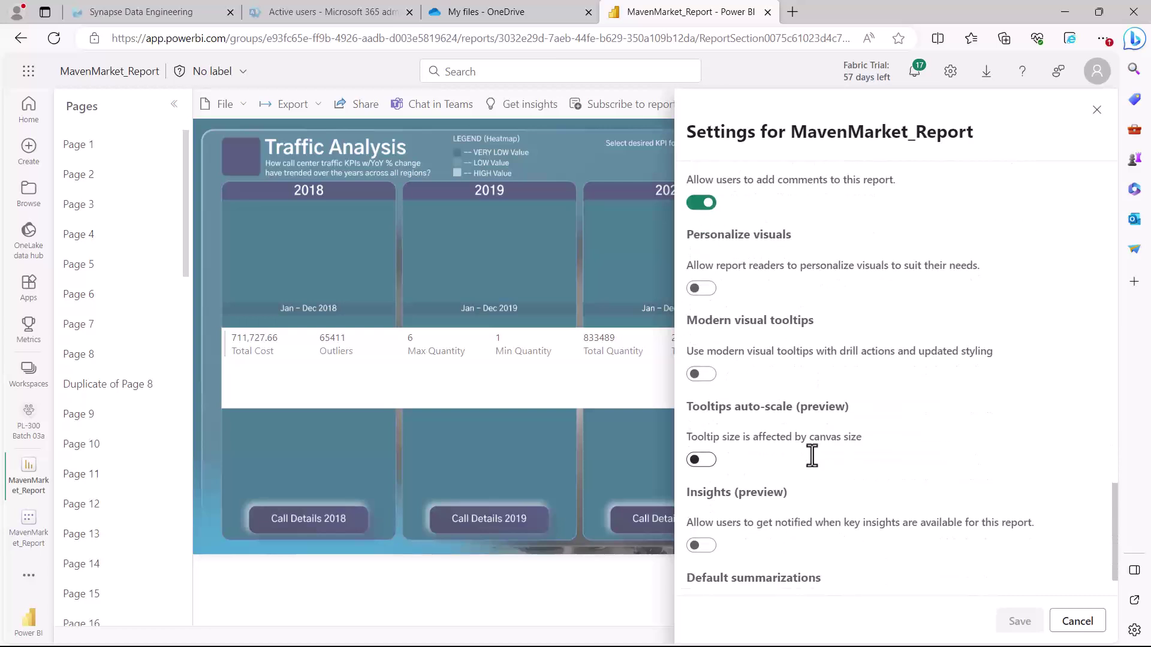
key("ctrl+2")
mouse_move(675, 299)
left_mouse_down()
mouse_move(703, 336)
mouse_move(839, 388)
mouse_move(1041, 390)
left_mouse_up()
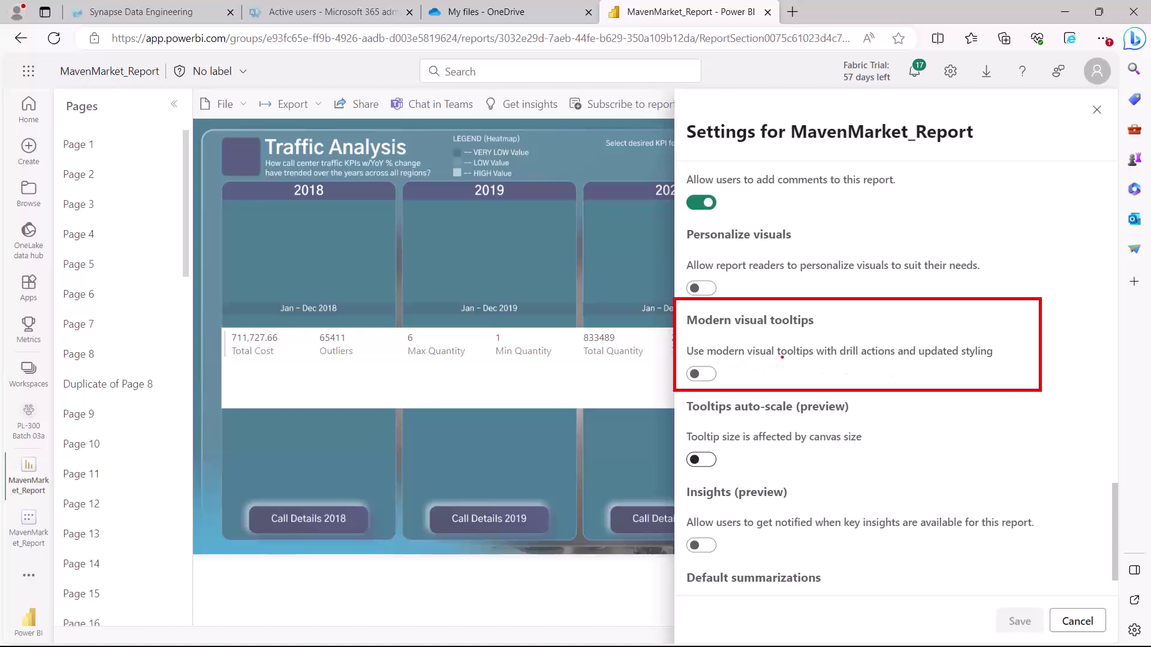
left_click_drag(727, 364, 898, 364)
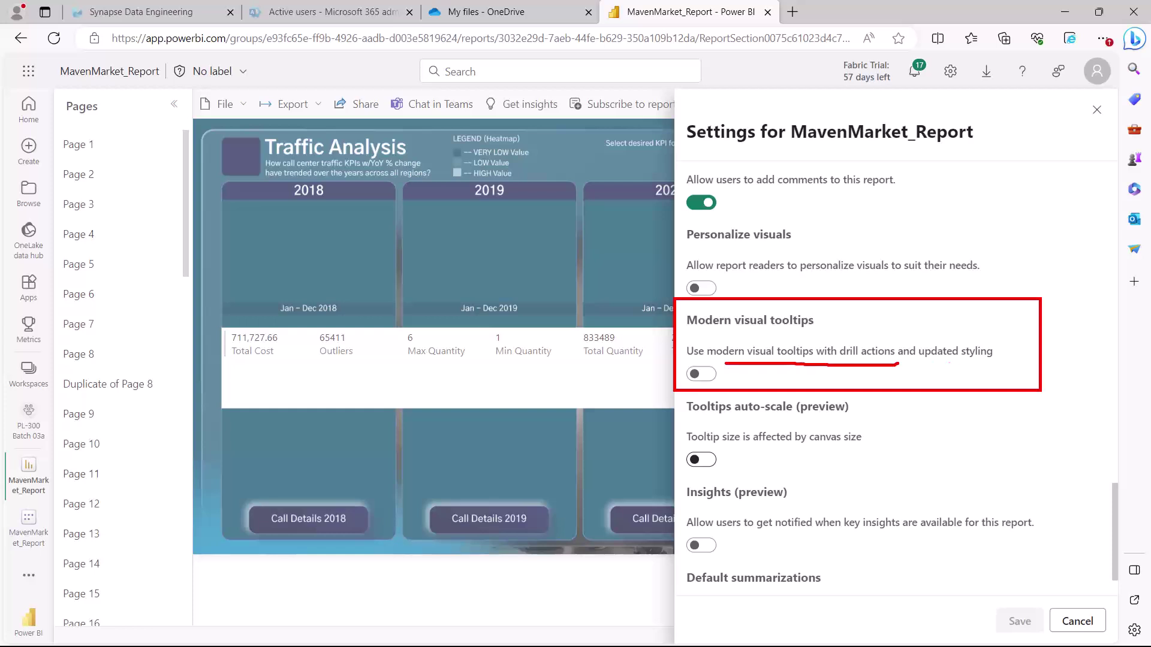
key("Escape")
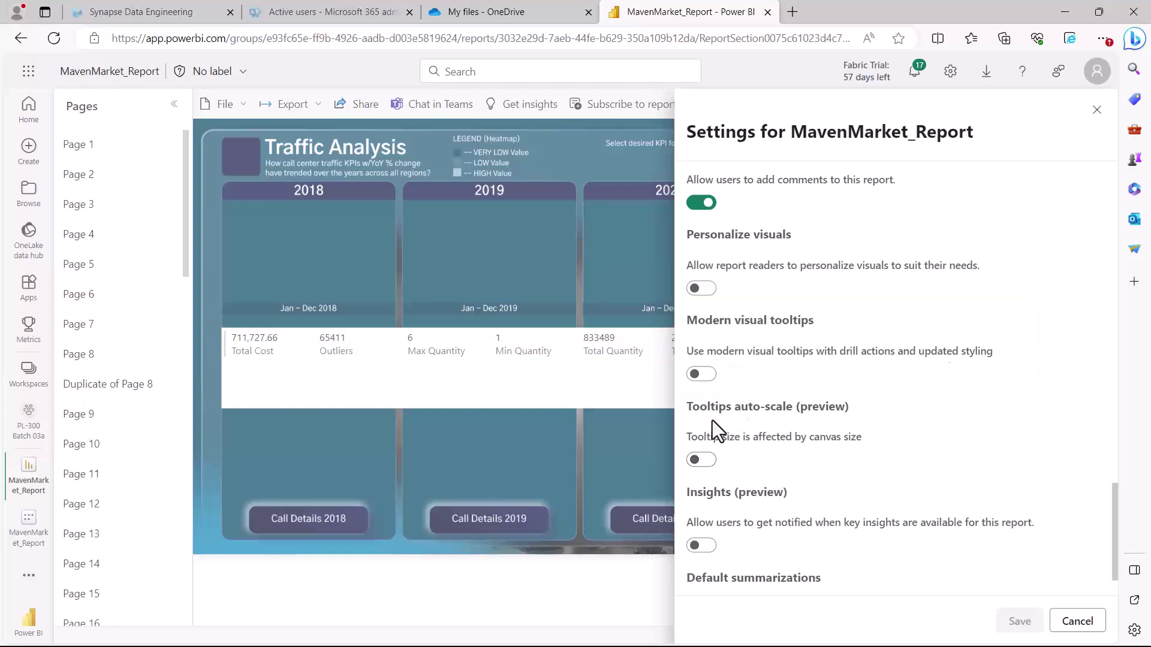
key("ctrl+2")
mouse_move(681, 389)
left_mouse_down()
mouse_move(722, 442)
mouse_move(851, 483)
mouse_move(921, 480)
left_mouse_up()
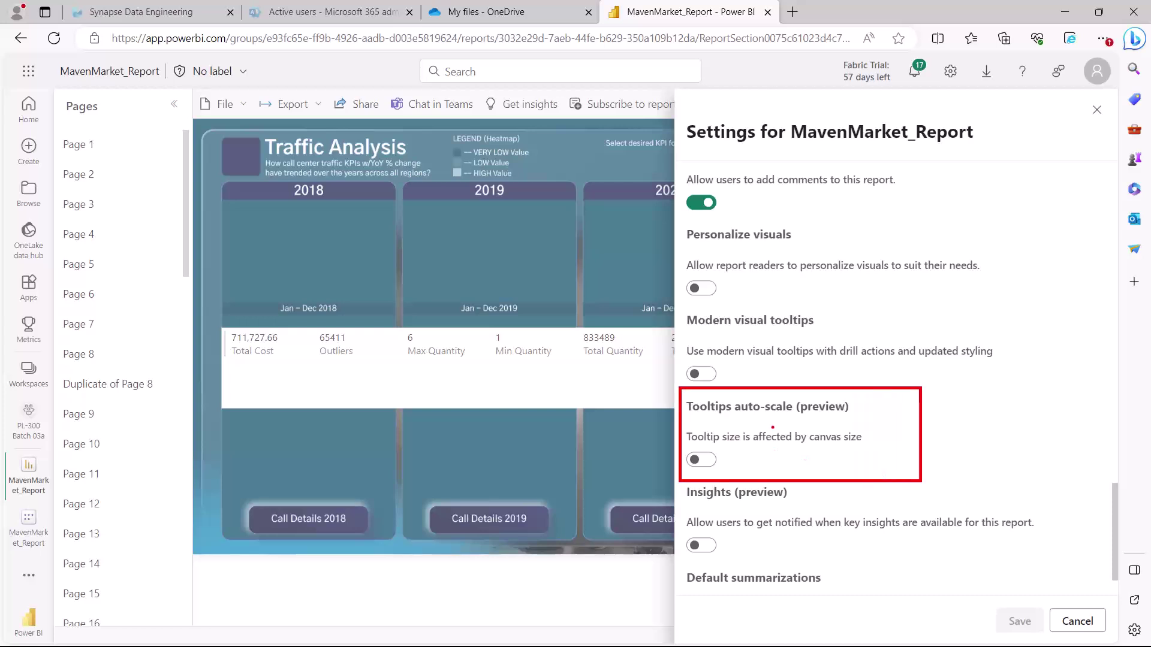
left_click_drag(732, 422, 849, 420)
key("Escape")
Examine the Insights (preview) option that notifies users when key insights are available for the report.
key("ctrl+2")
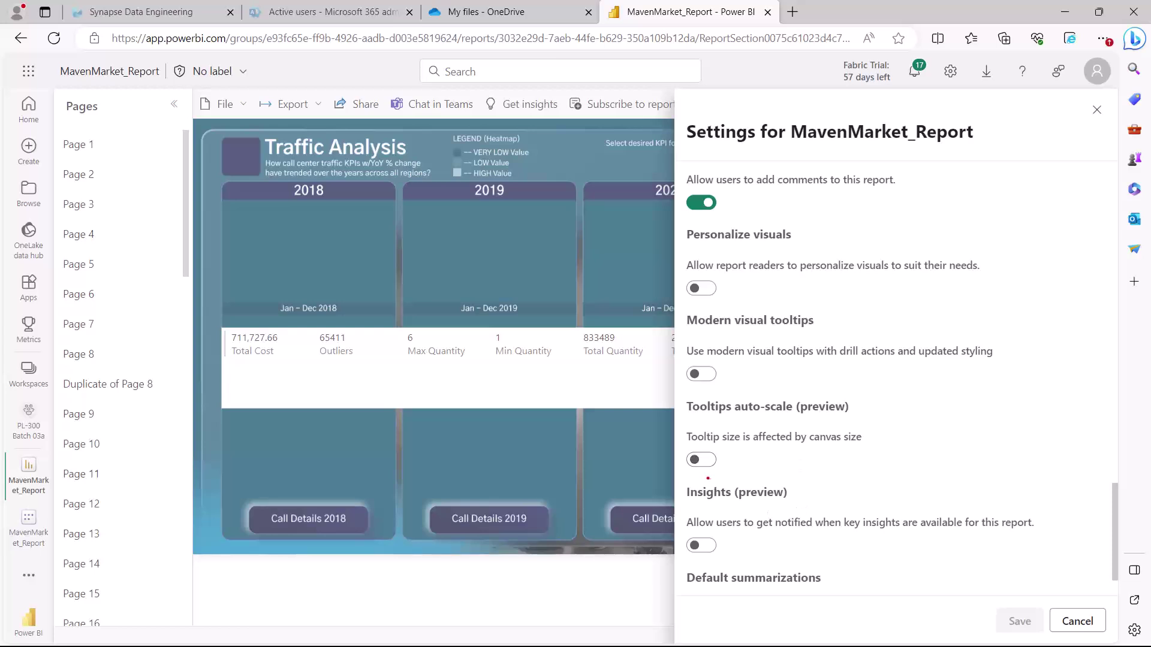
mouse_move(681, 478)
left_mouse_down()
mouse_move(732, 518)
mouse_move(941, 568)
mouse_move(1047, 567)
left_mouse_up()
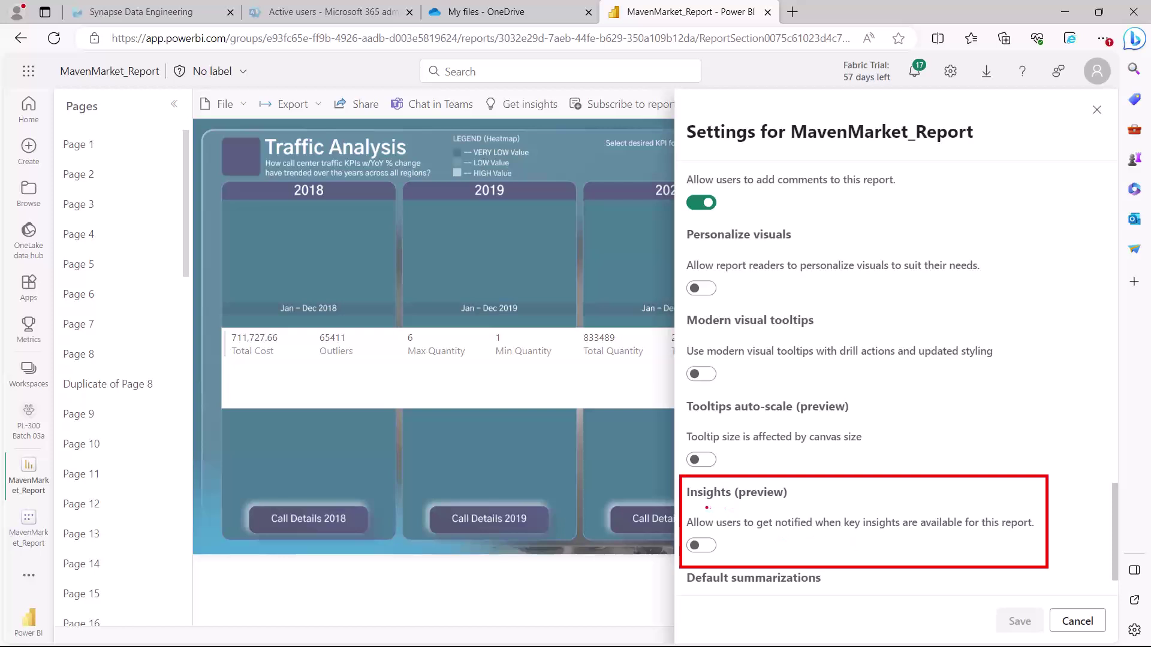
left_click_drag(749, 537, 1019, 528)
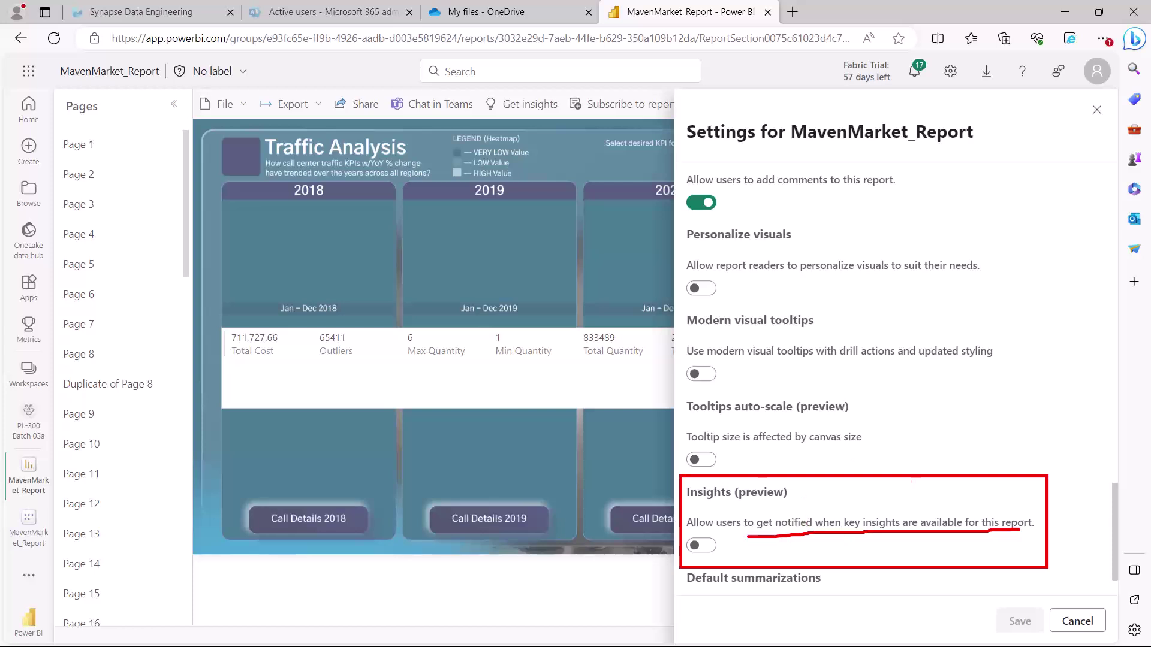
key("Escape")
Examine the Default summarizations option for aggregated fields and close the report settings without saving.
scroll(758, 496, "down", 1)
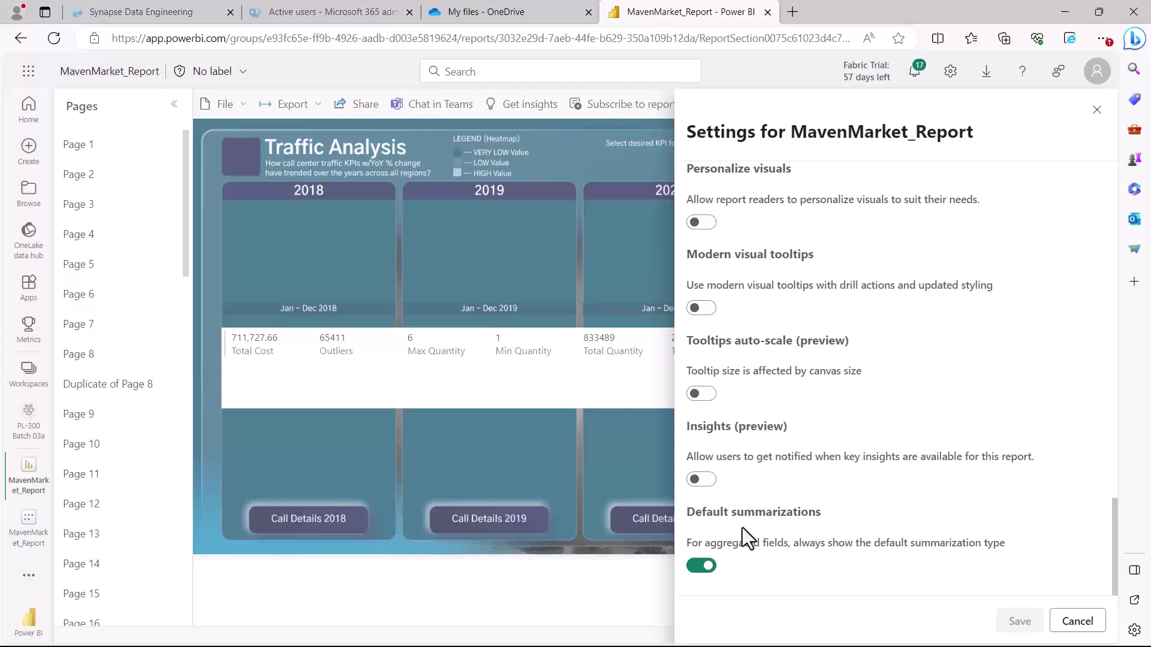
mouse_move(682, 496)
left_mouse_down()
mouse_move(719, 580)
mouse_move(1053, 580)
left_mouse_up()
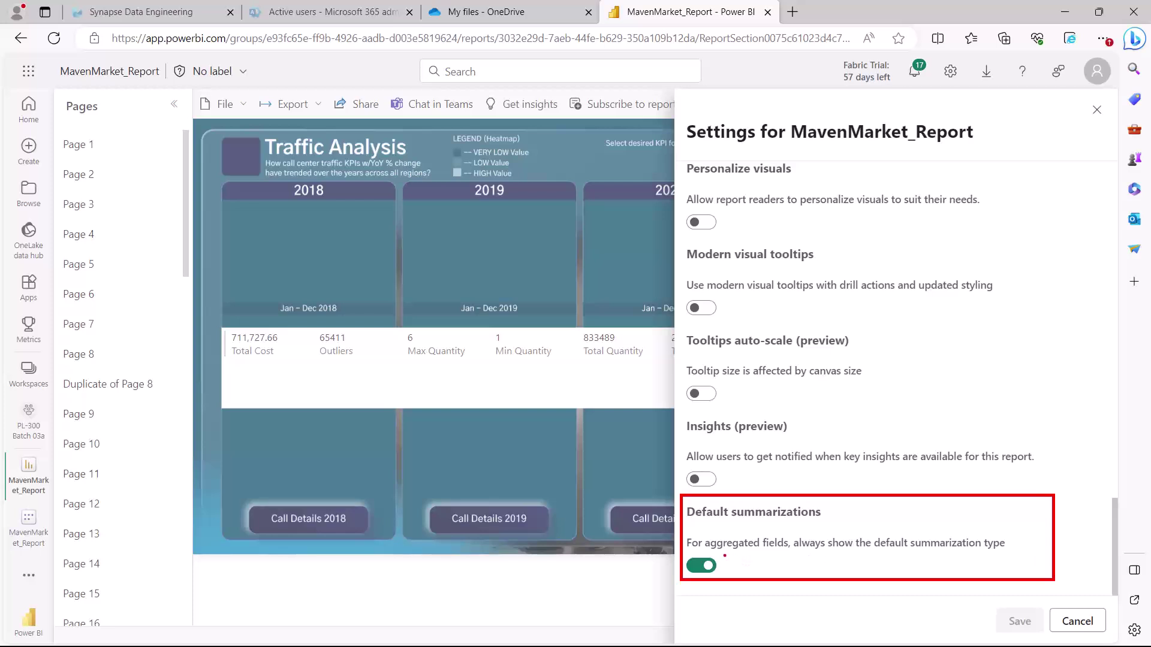
left_click_drag(726, 556, 779, 553)
left_click_drag(800, 557, 1004, 548)
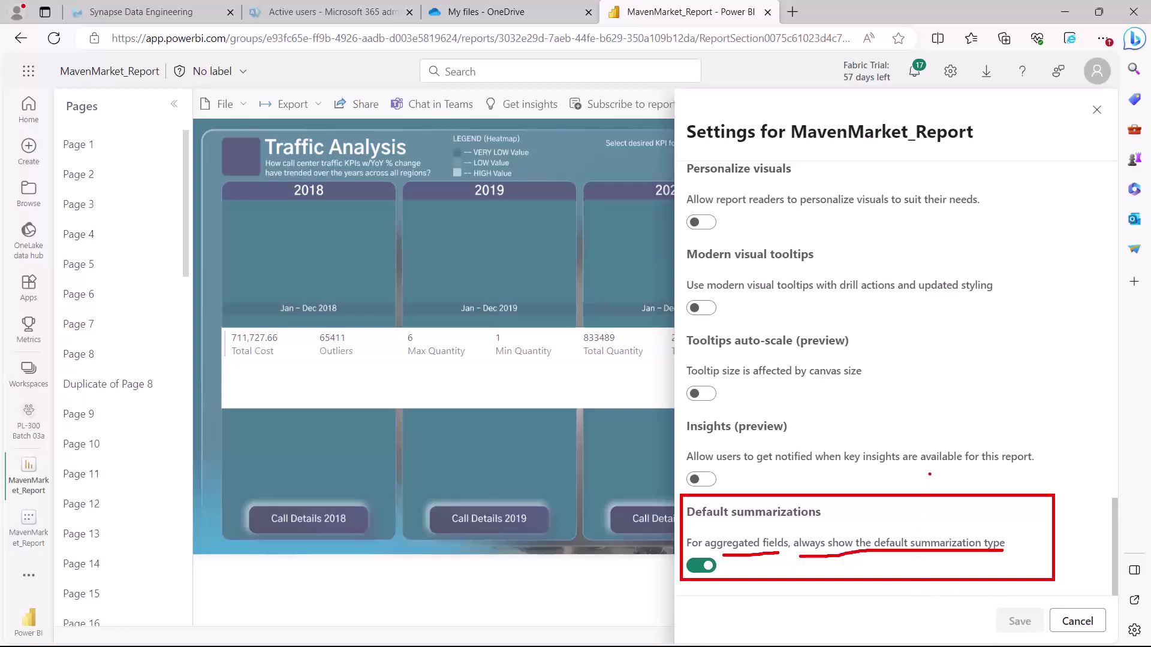
mouse_move(929, 474)
left_mouse_down()
mouse_move(916, 543)
mouse_move(929, 527)
left_mouse_up()
key("Escape")
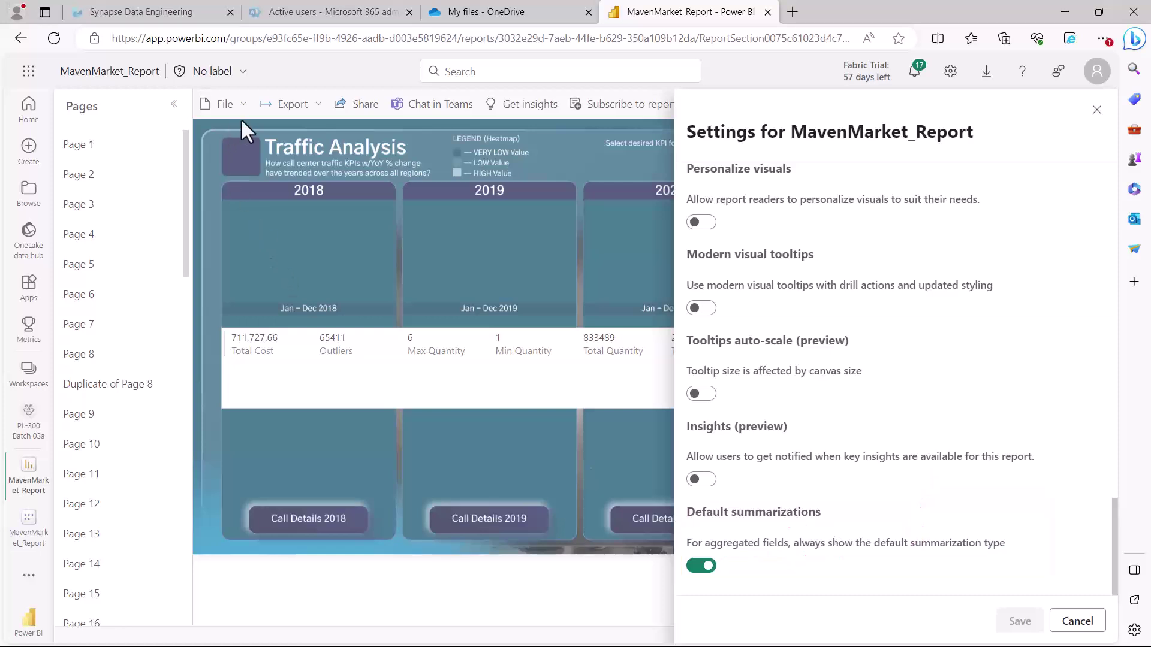
left_click(1077, 621)
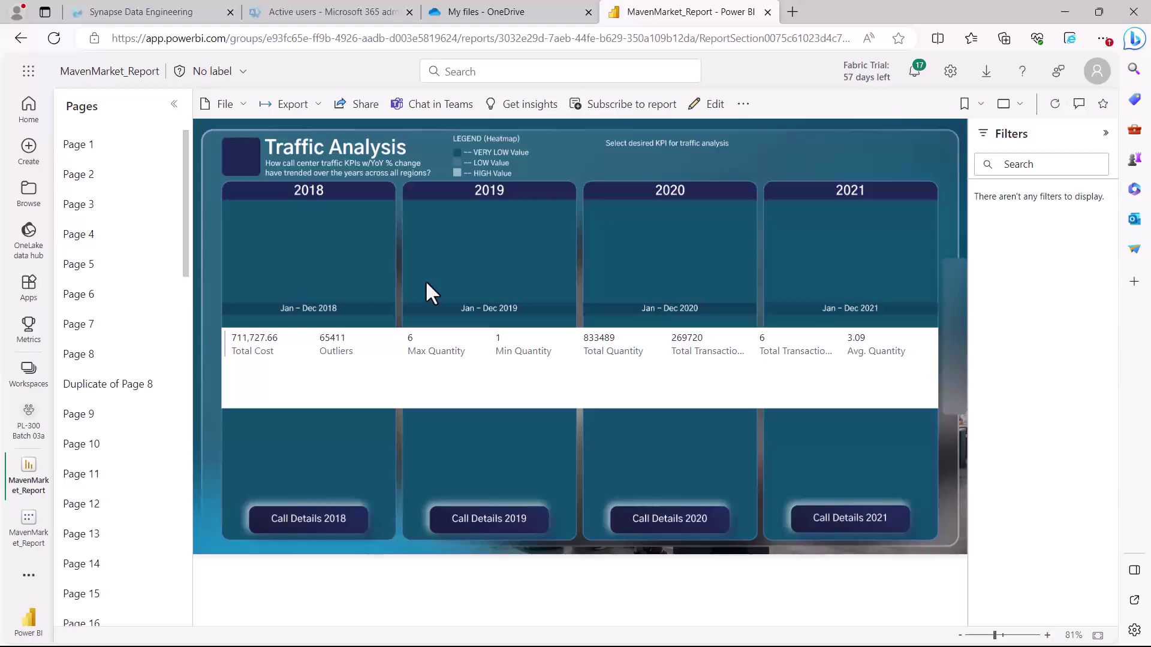
Switch to MavenMarket_Report in Power BI Desktop and open its Options dialog.
key("alt+Tab")
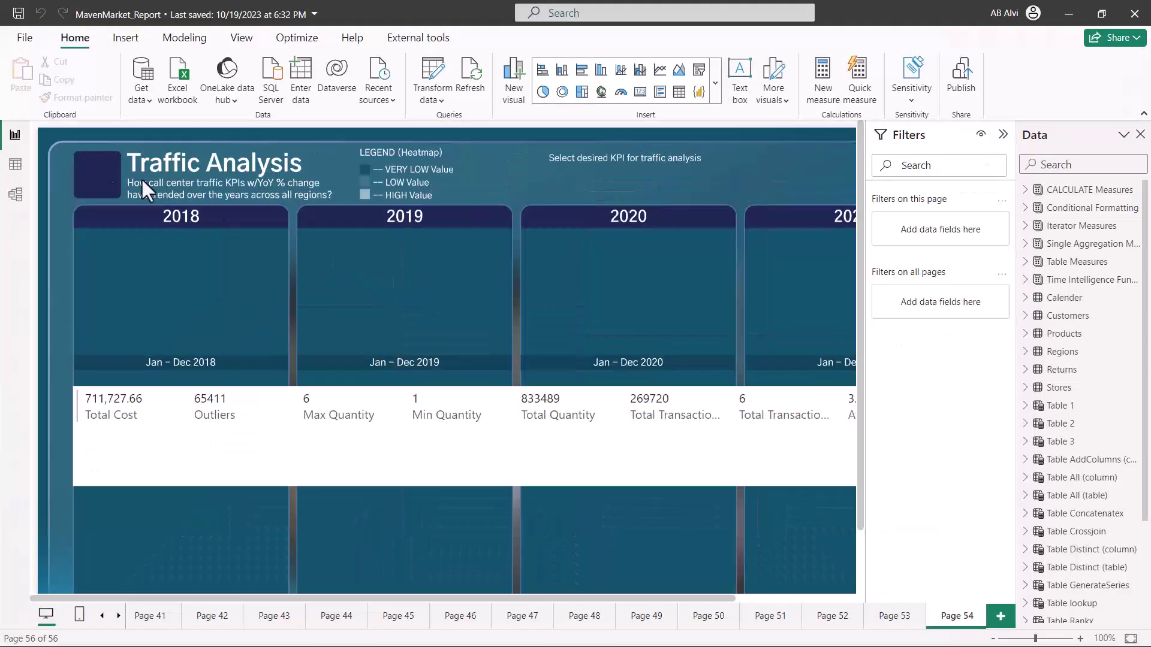
left_click(19, 41)
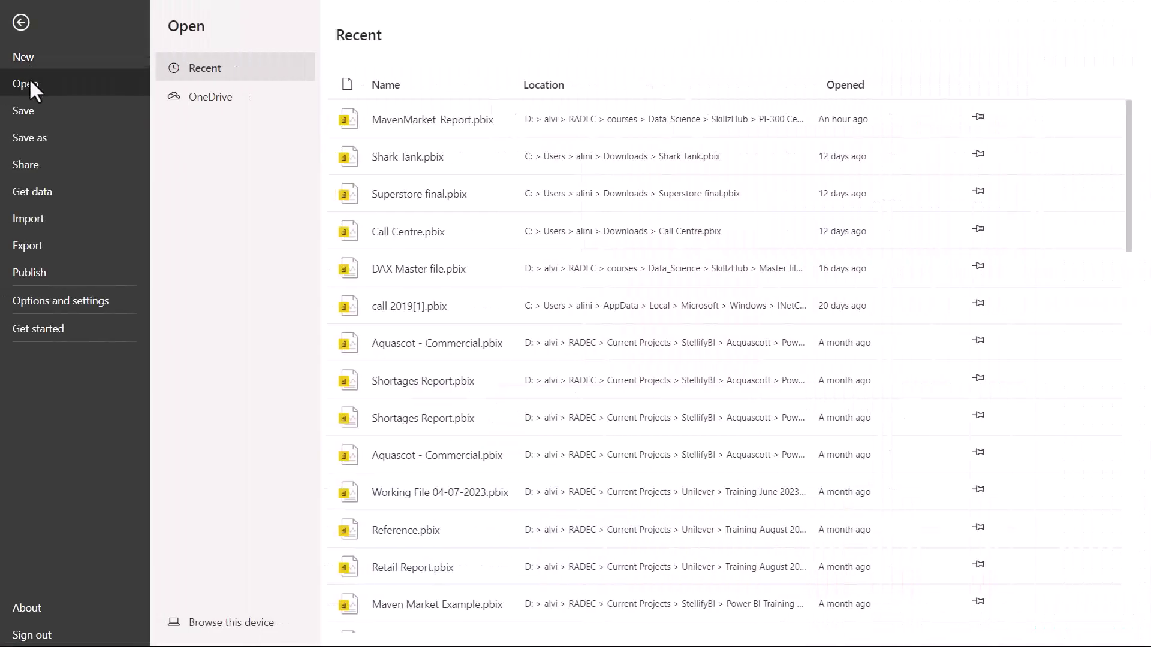
left_click(49, 306)
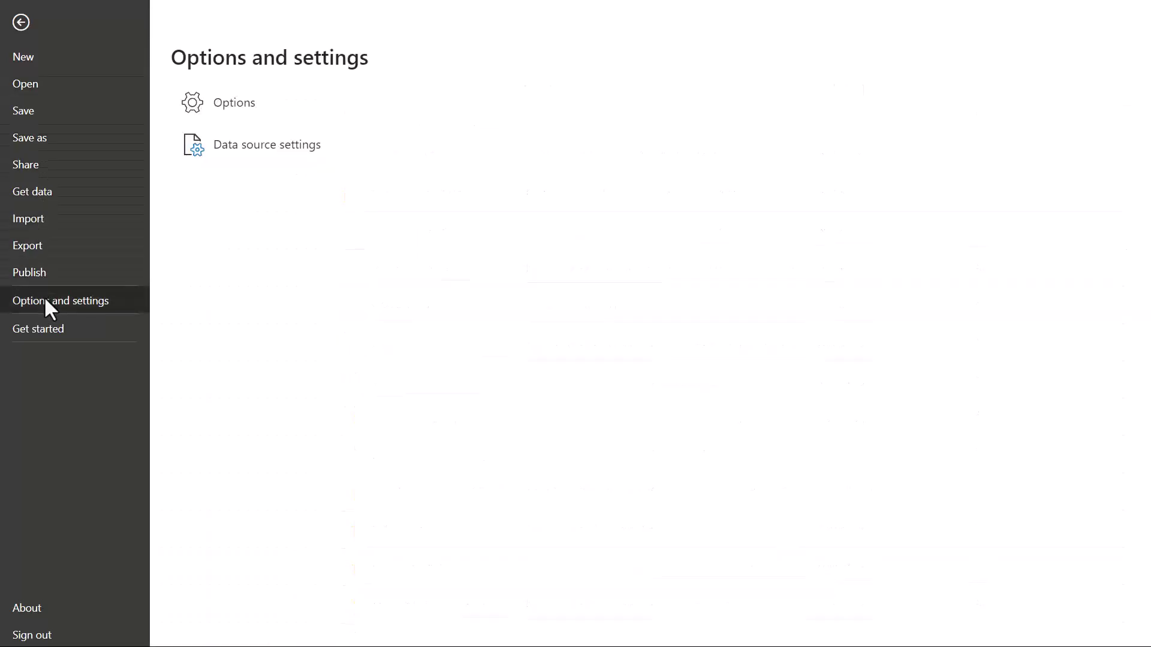
left_click(230, 101)
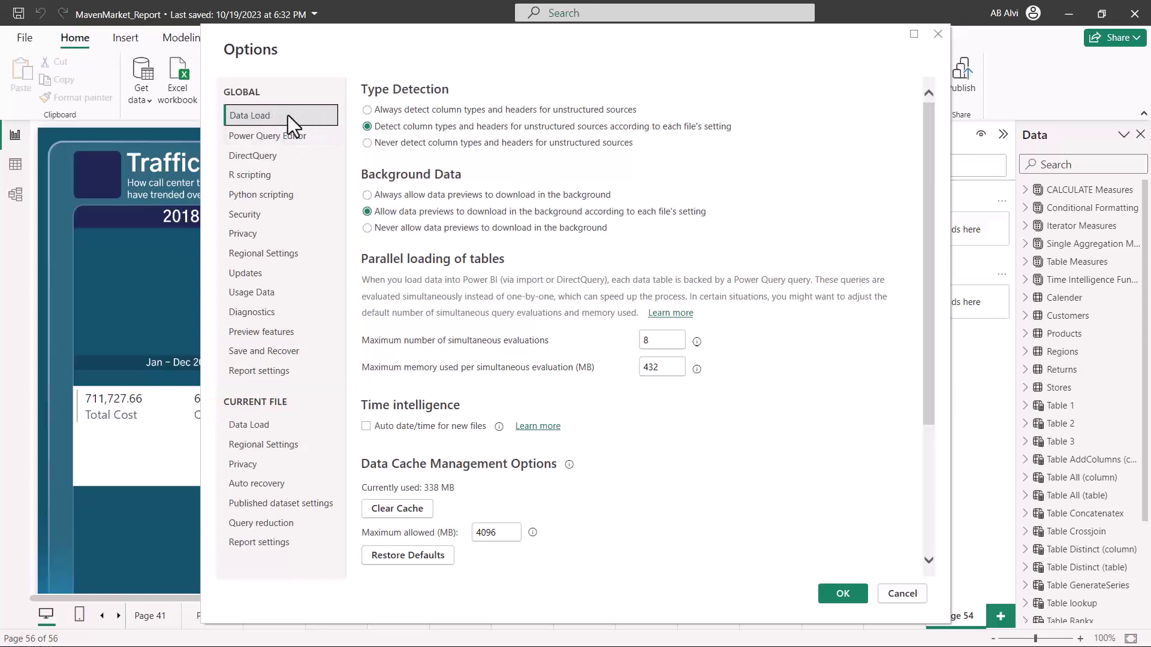
Examine the global Power Query Editor options for layout, data import, data preview, parameters and formula.
left_click(269, 135)
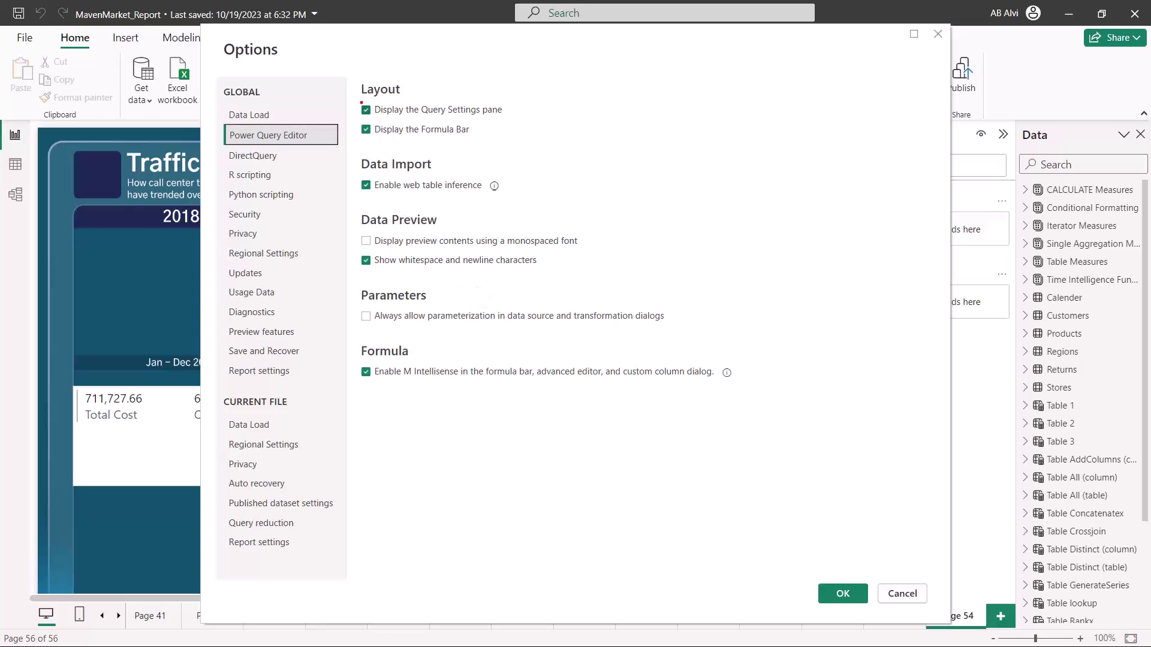
left_click_drag(362, 103, 402, 102)
left_click_drag(370, 174, 444, 172)
left_click_drag(364, 230, 431, 230)
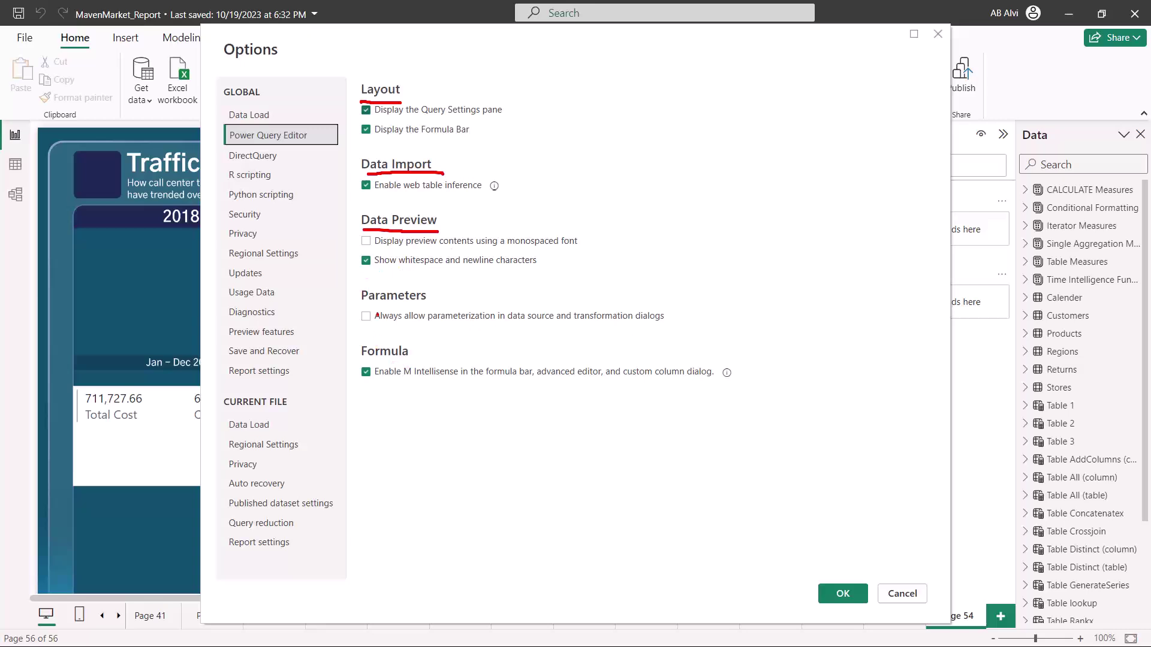
mouse_move(372, 307)
left_mouse_down()
mouse_move(414, 301)
mouse_move(436, 327)
mouse_move(664, 321)
left_mouse_up()
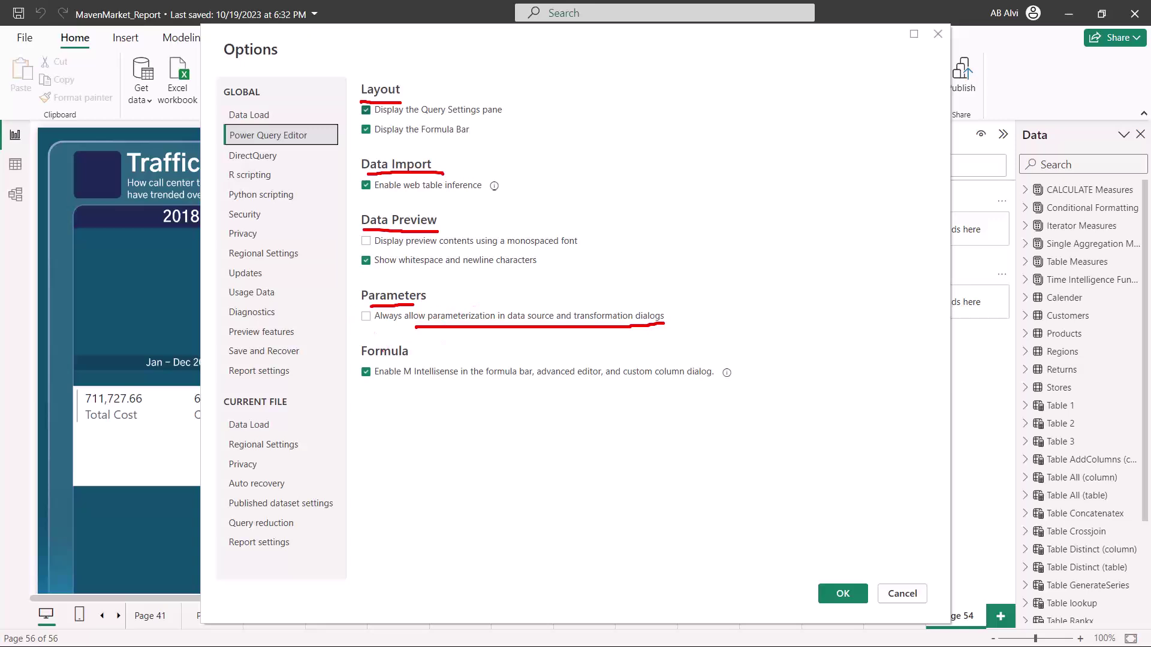
left_click_drag(363, 361, 403, 358)
key("Escape")
Examine the global DirectQuery options and the R and Python scripting options.
left_click(254, 156)
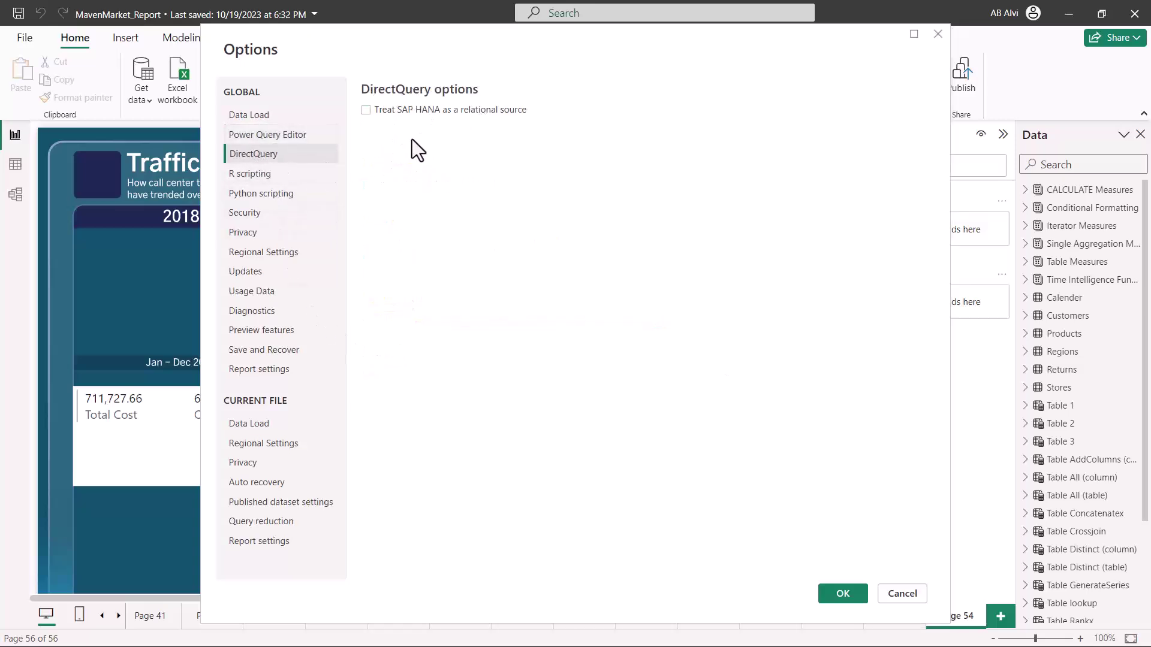
left_click_drag(392, 123, 535, 129)
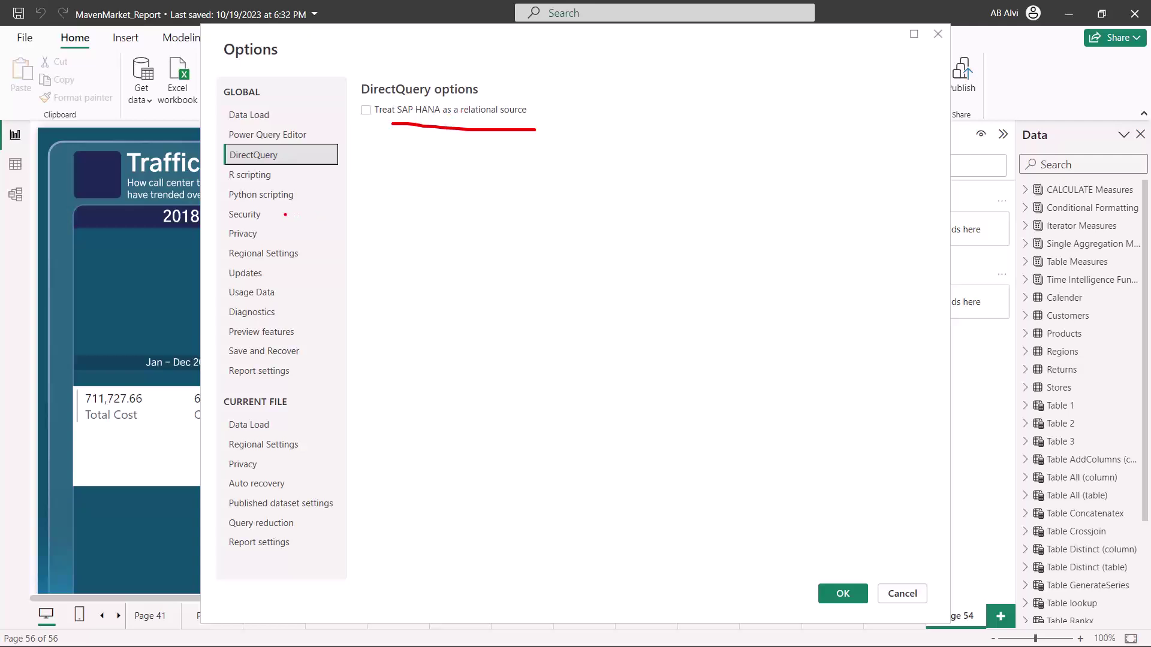
left_click(231, 175)
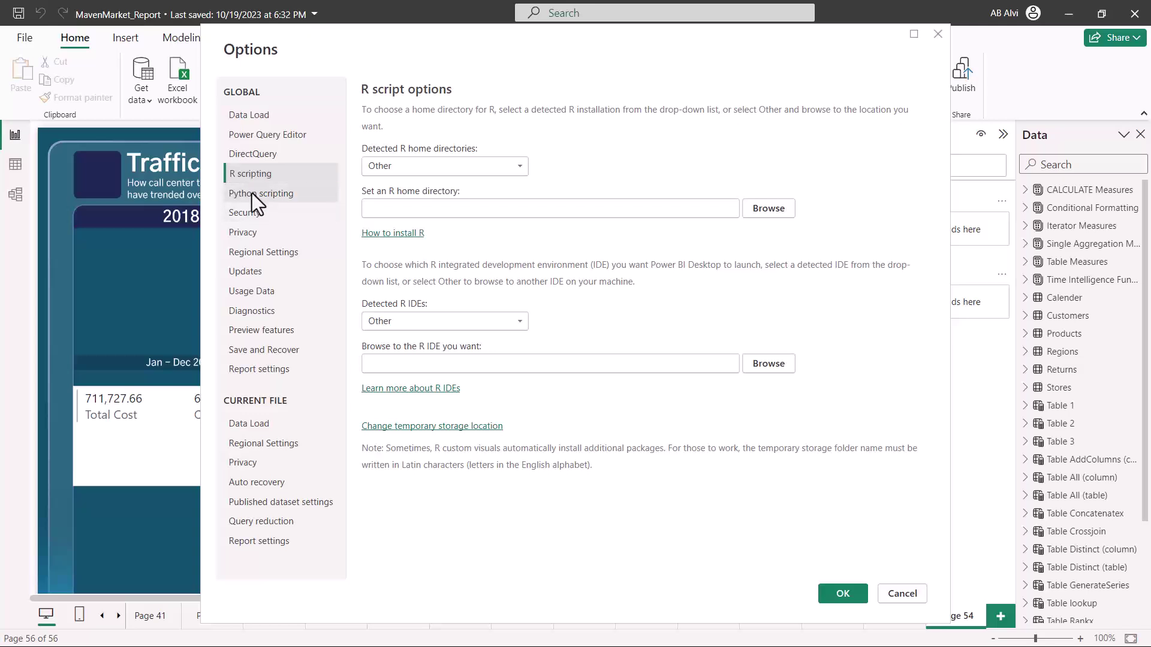
left_click(251, 193)
left_click(253, 178)
left_click(254, 196)
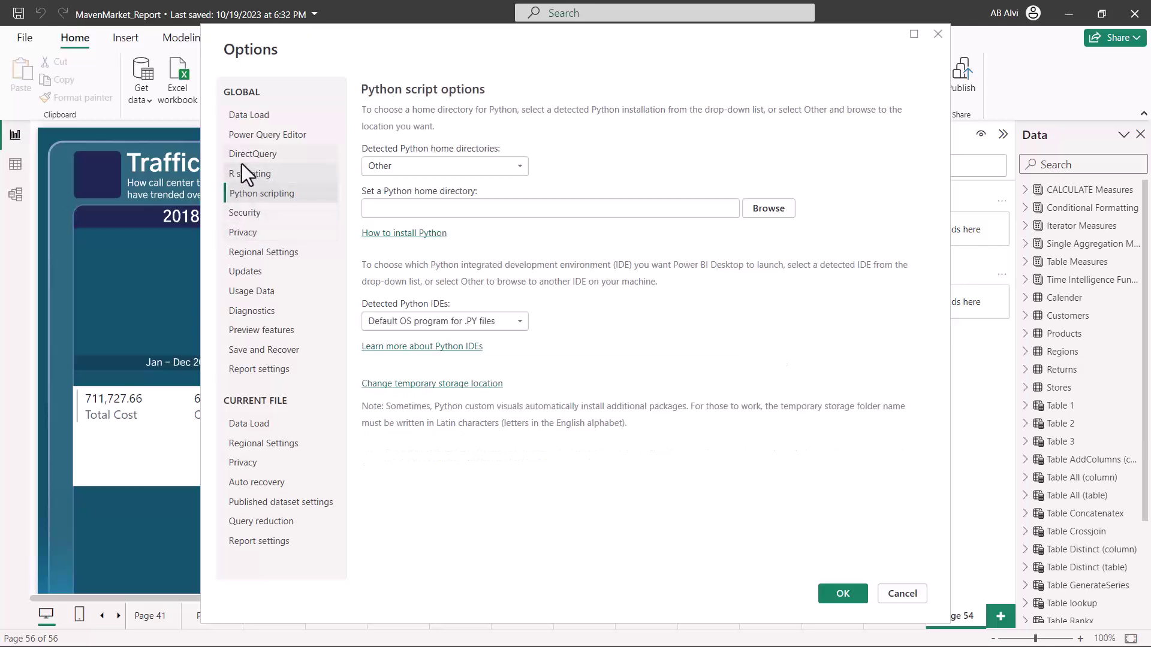
Examine the global Security options, including data extensions, custom visuals, ArcGIS for Power BI, and Map and Filled Map visuals.
left_click(242, 211)
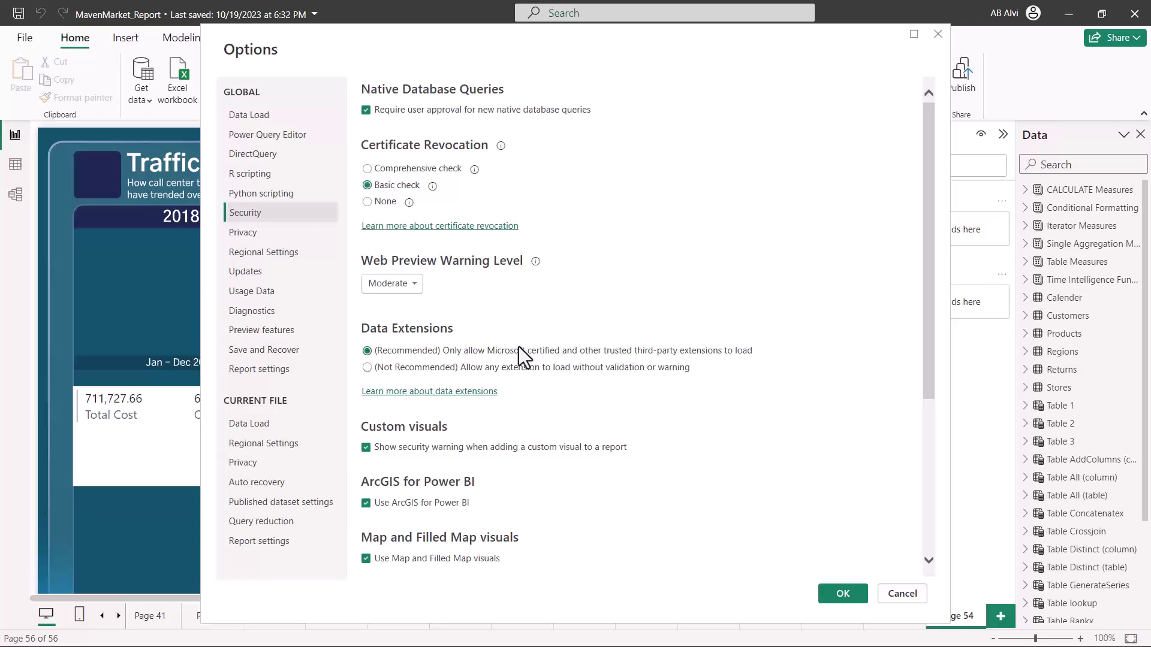
scroll(521, 355, "down", 3)
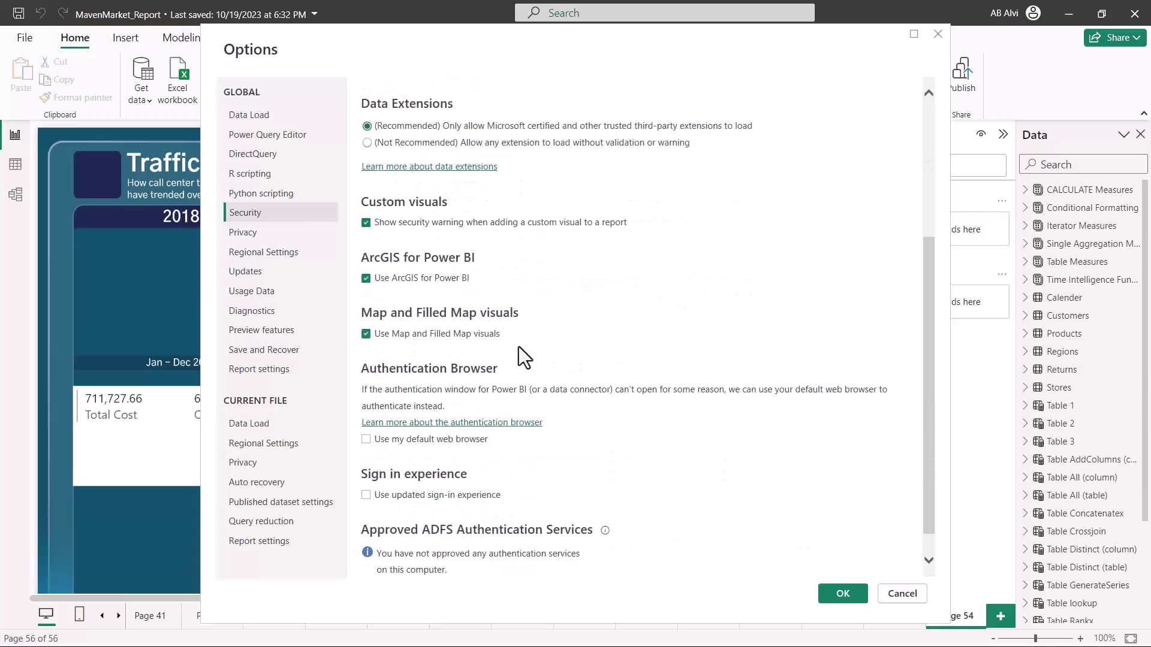
scroll(519, 347, "up", 2)
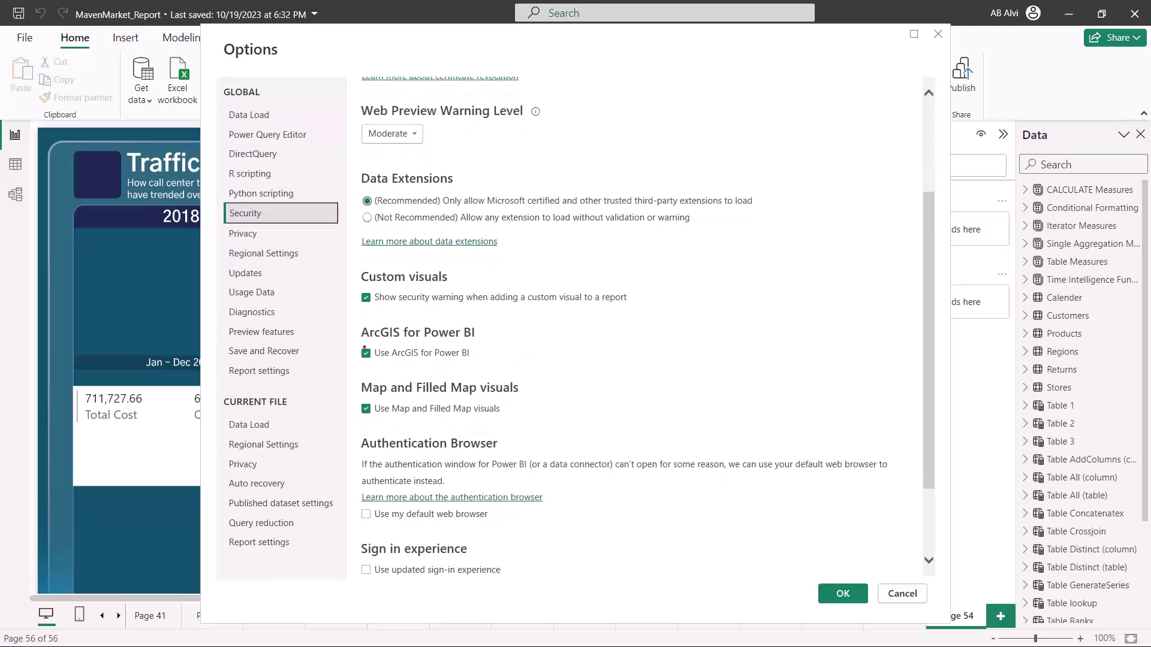
mouse_move(370, 396)
left_mouse_down()
mouse_move(524, 398)
mouse_move(524, 378)
left_mouse_up()
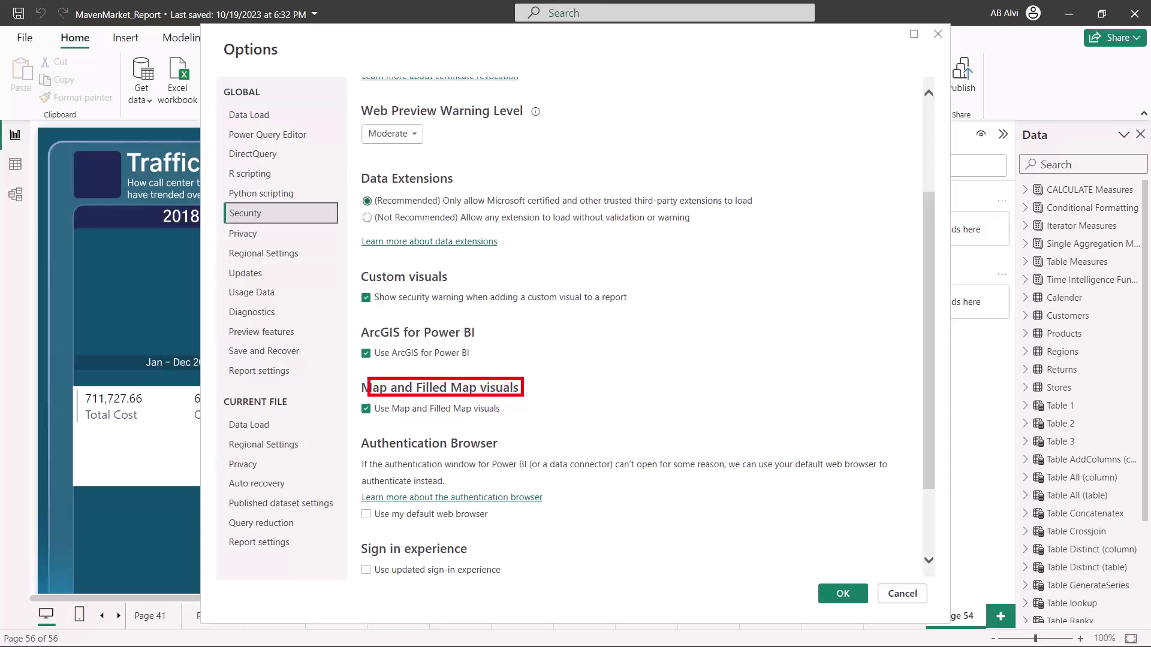
mouse_move(358, 319)
left_mouse_down()
mouse_move(421, 362)
mouse_move(489, 361)
left_mouse_up()
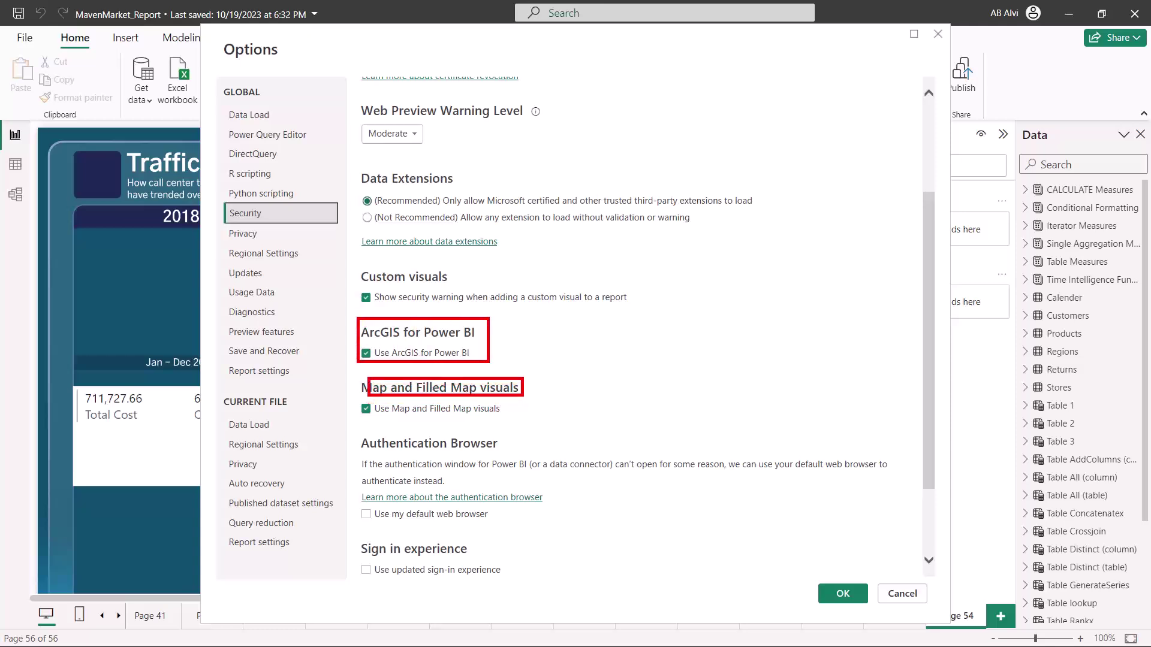
mouse_move(353, 261)
left_mouse_down()
mouse_move(394, 286)
mouse_move(635, 312)
left_mouse_up()
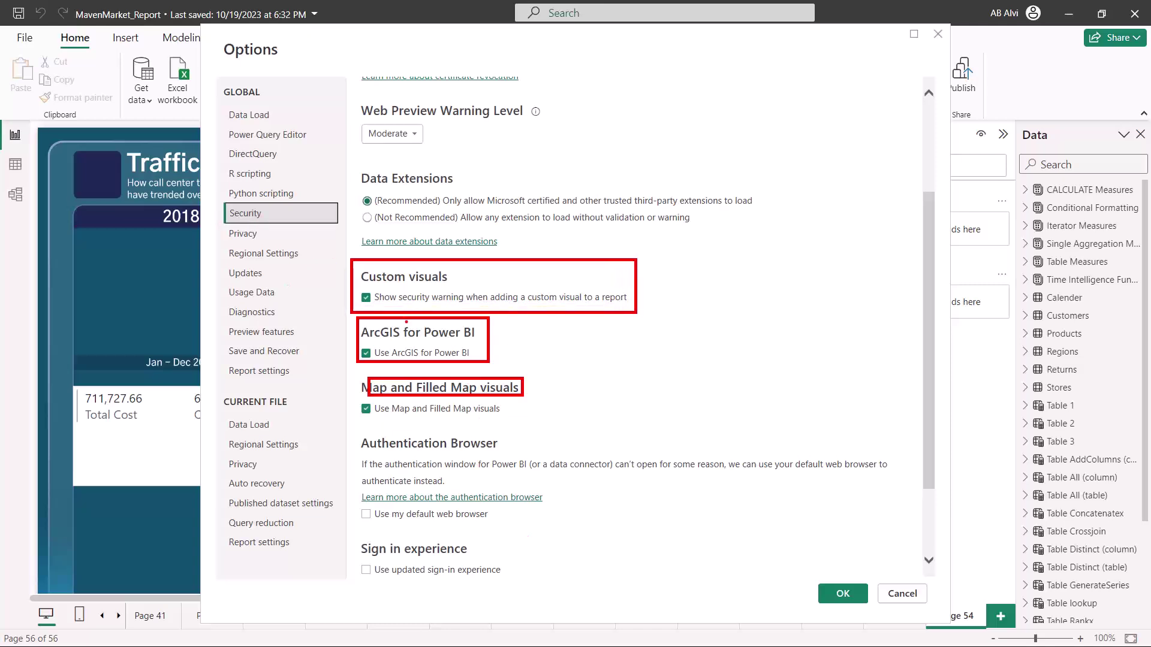
Examine the global Privacy, Regional Settings, Updates and Usage Data options.
left_click(243, 233)
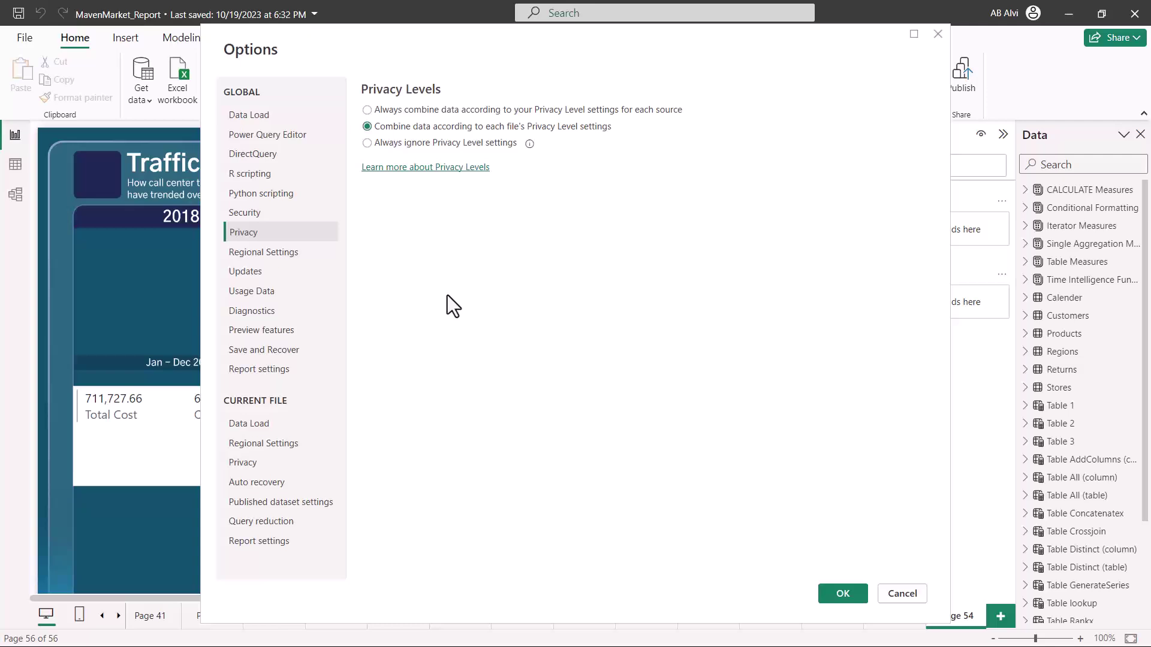
left_click(266, 252)
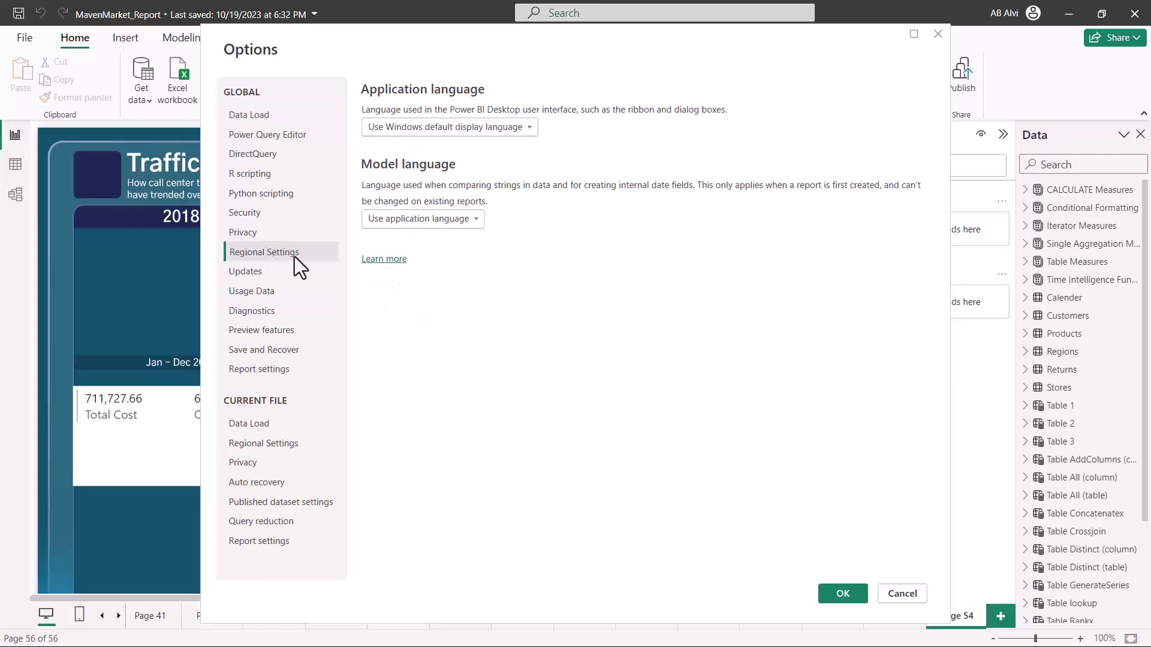
left_click(253, 275)
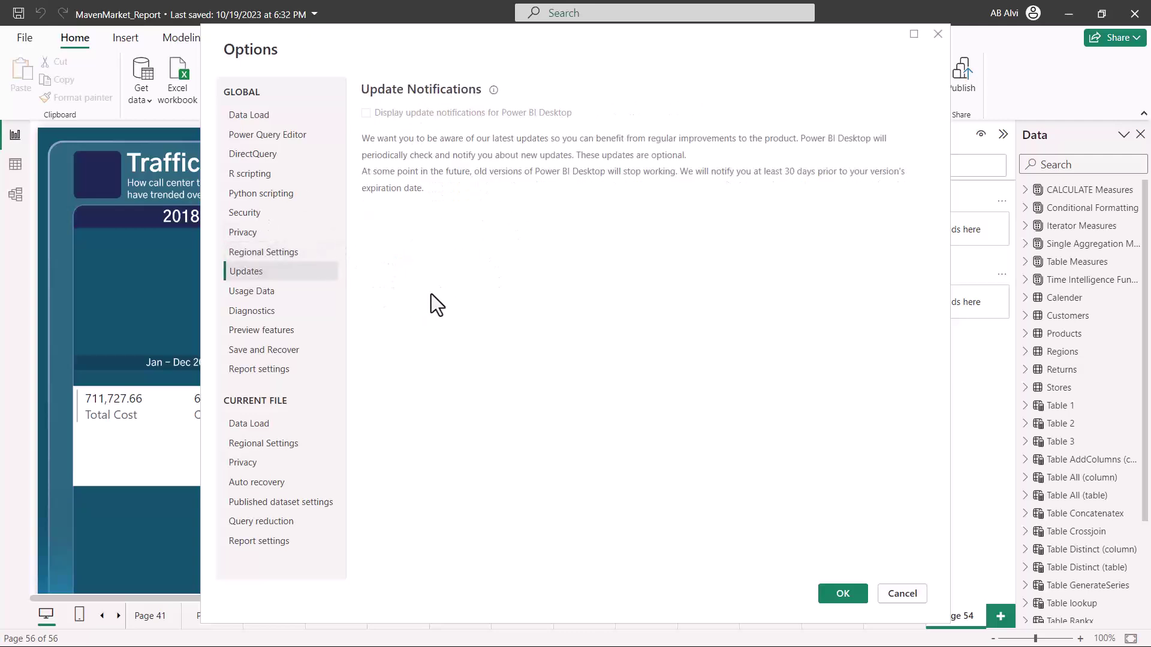
left_click(253, 294)
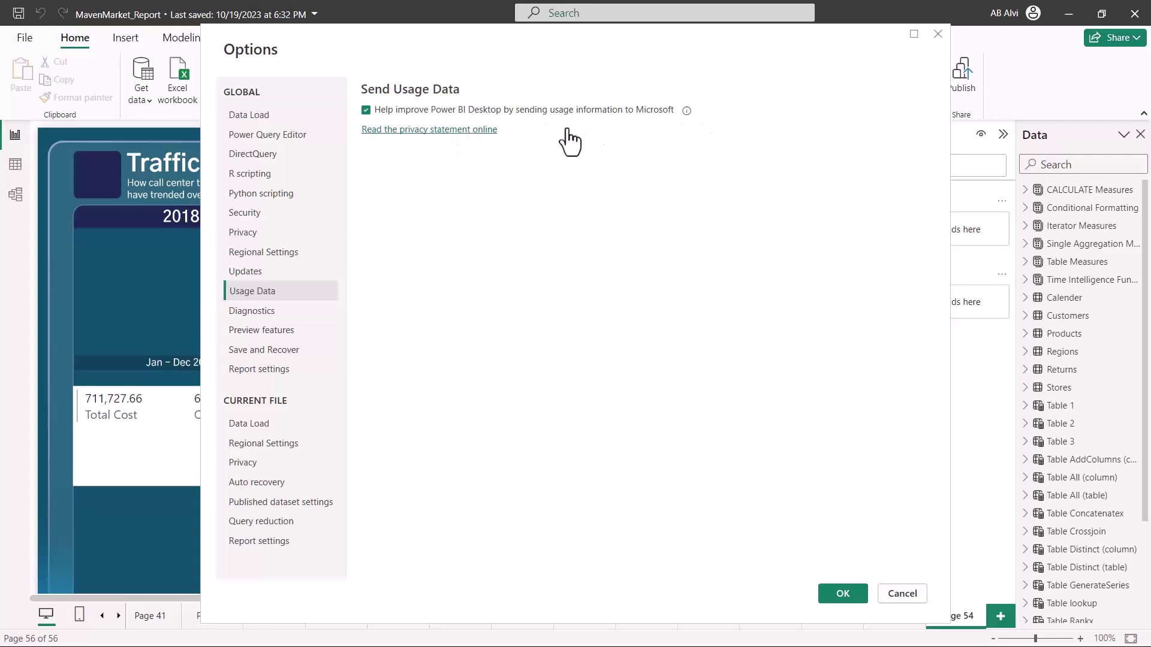
Examine the global Diagnostics, Preview features, Save and Recover, and Report settings options.
left_click(259, 315)
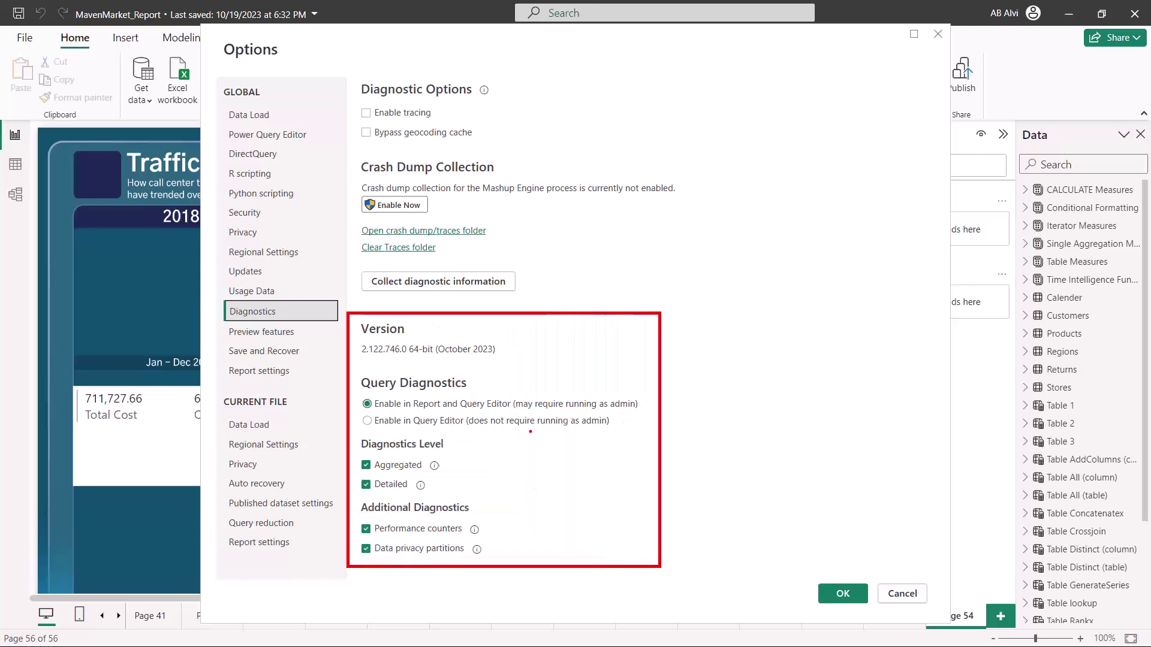
left_click(263, 332)
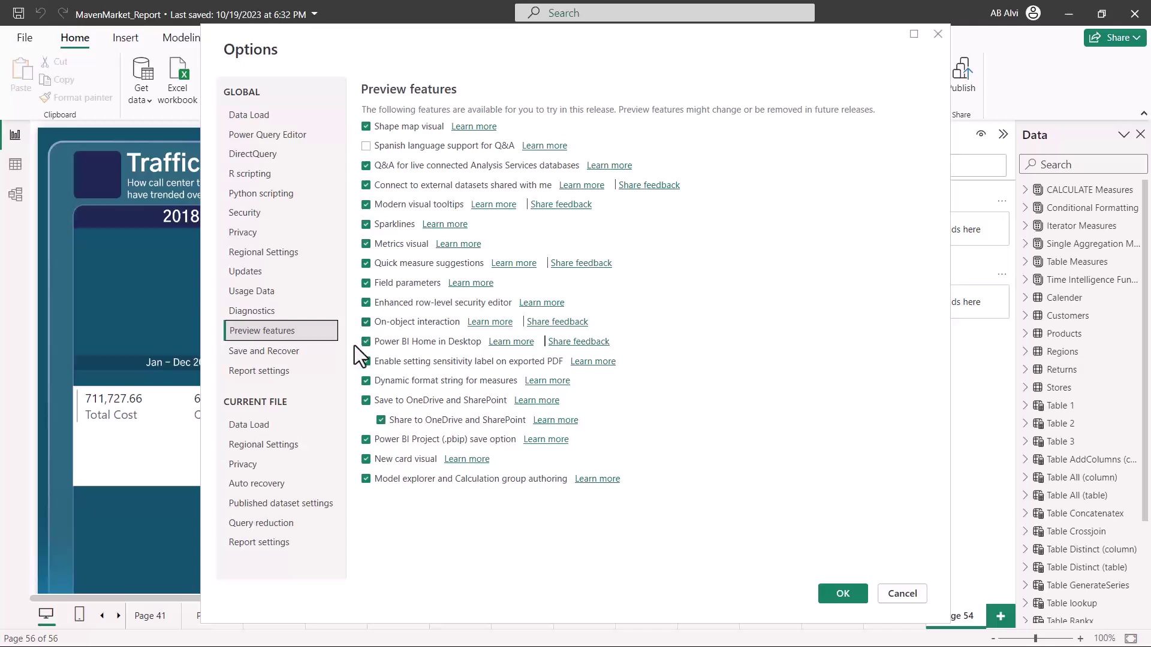
left_click(259, 350)
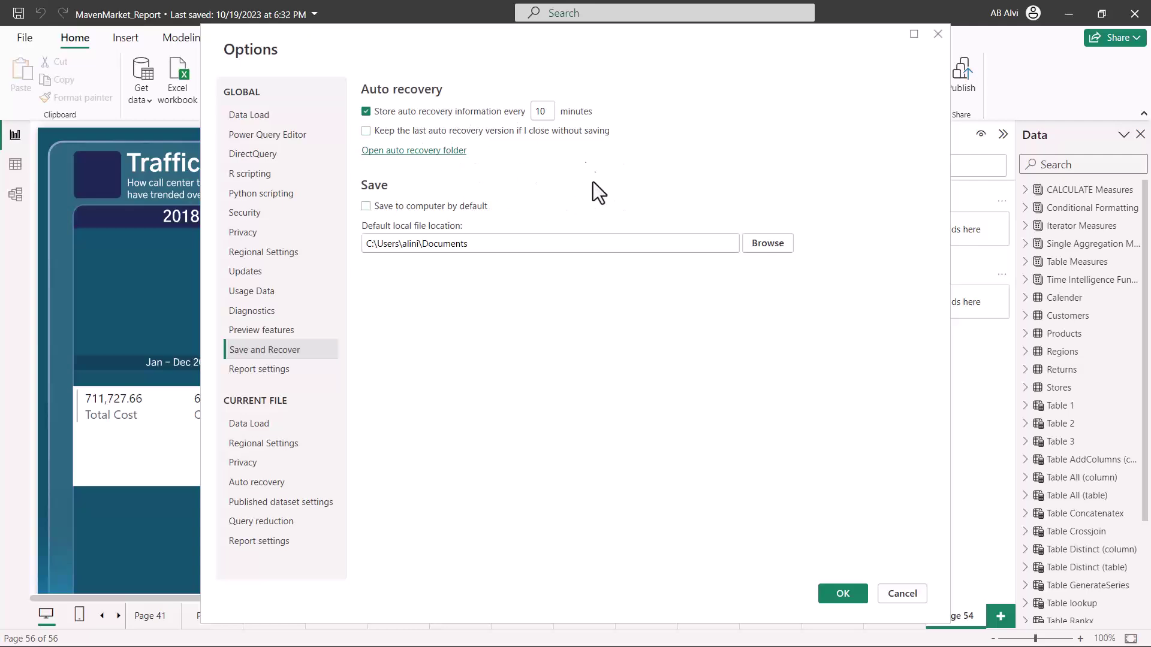
left_click(248, 370)
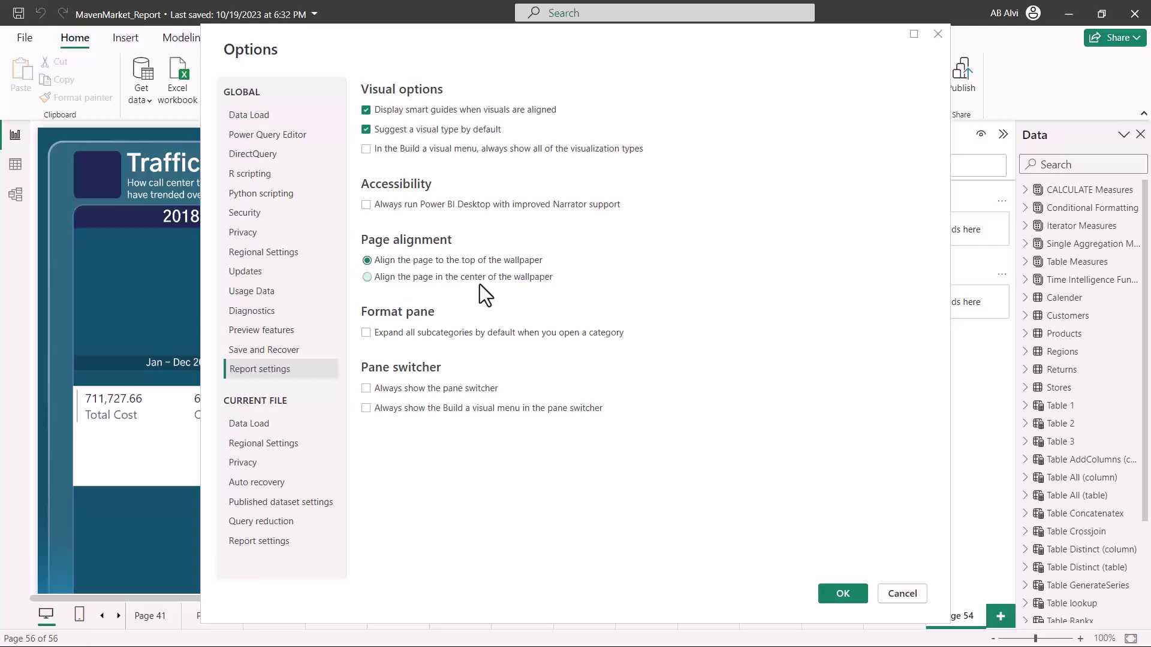